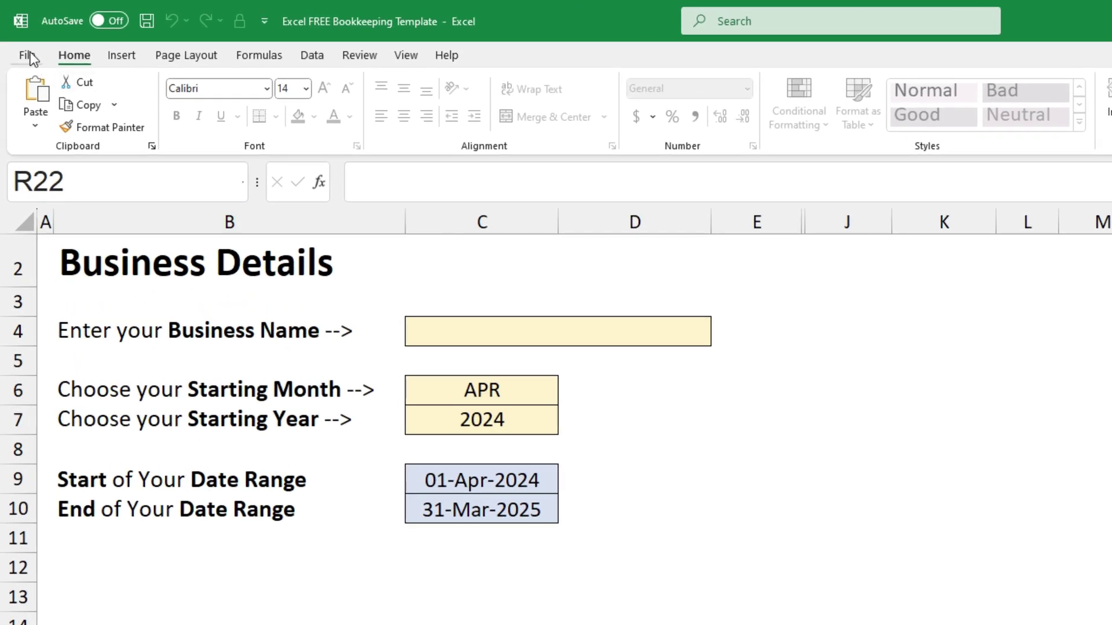
Step: Save a copy of the template as 'My Business Ltd 2025' in the Downloads folder
left_click(18, 37)
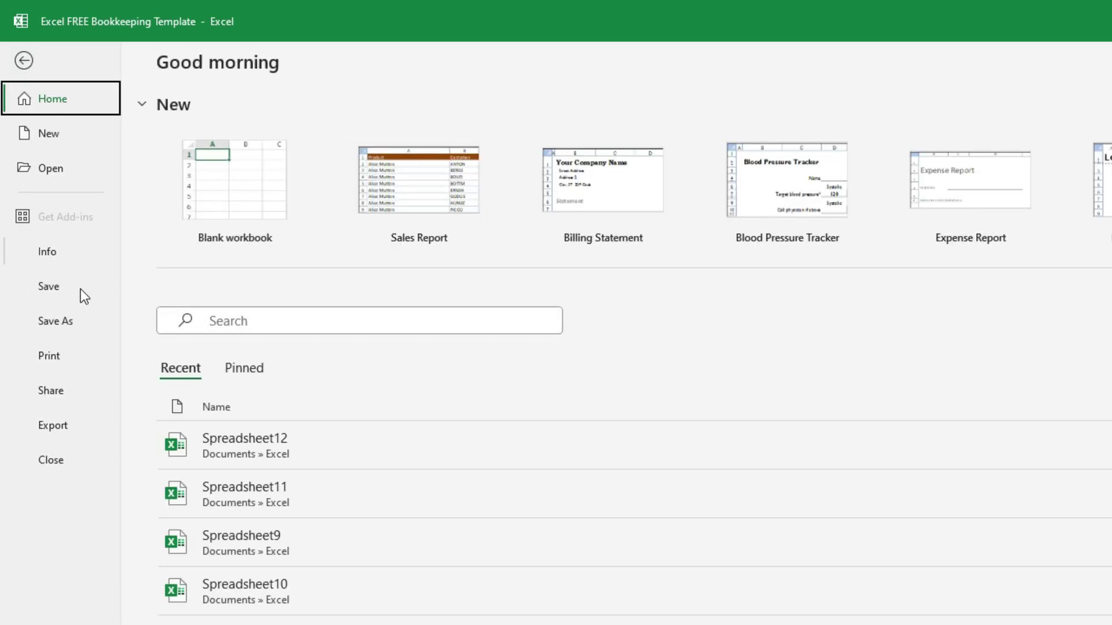
left_click(79, 321)
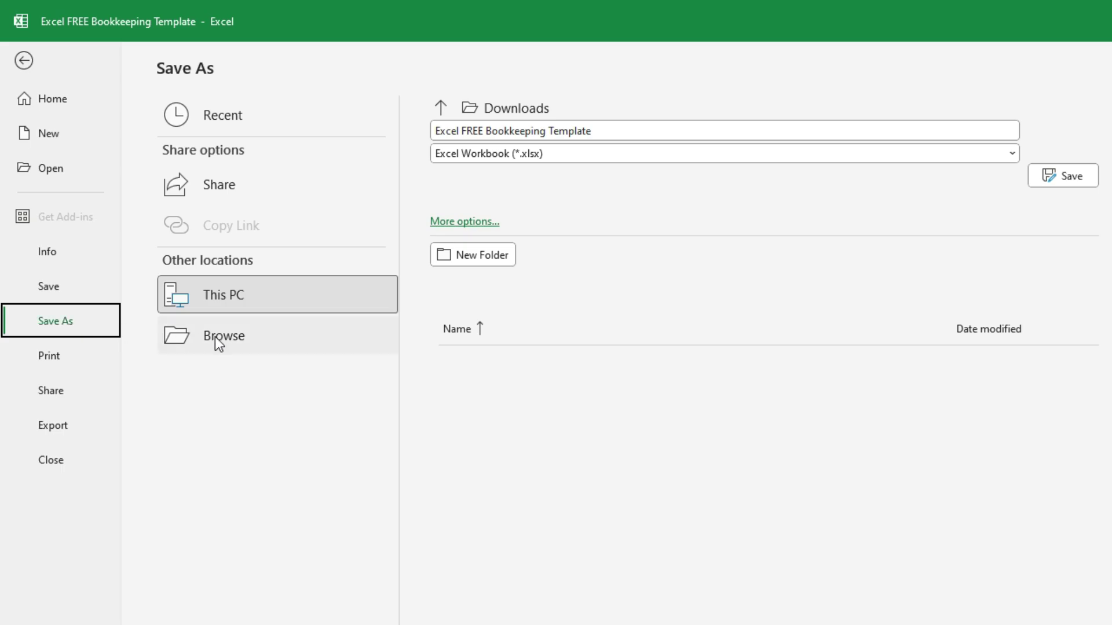
left_click(266, 337)
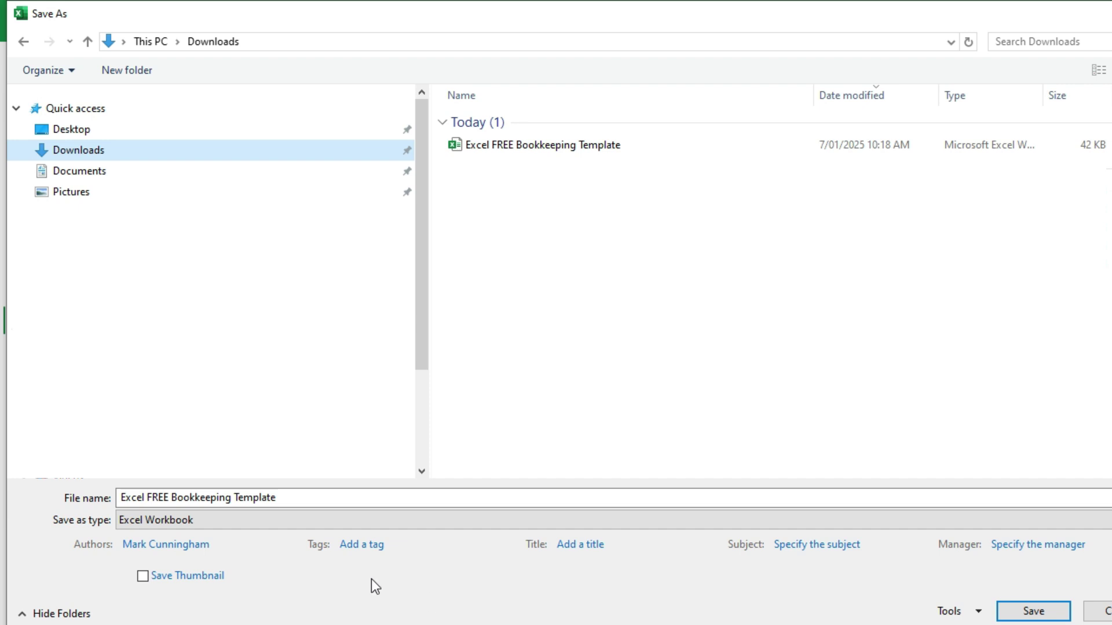
left_click(283, 501)
type("My Business Ltd 2025")
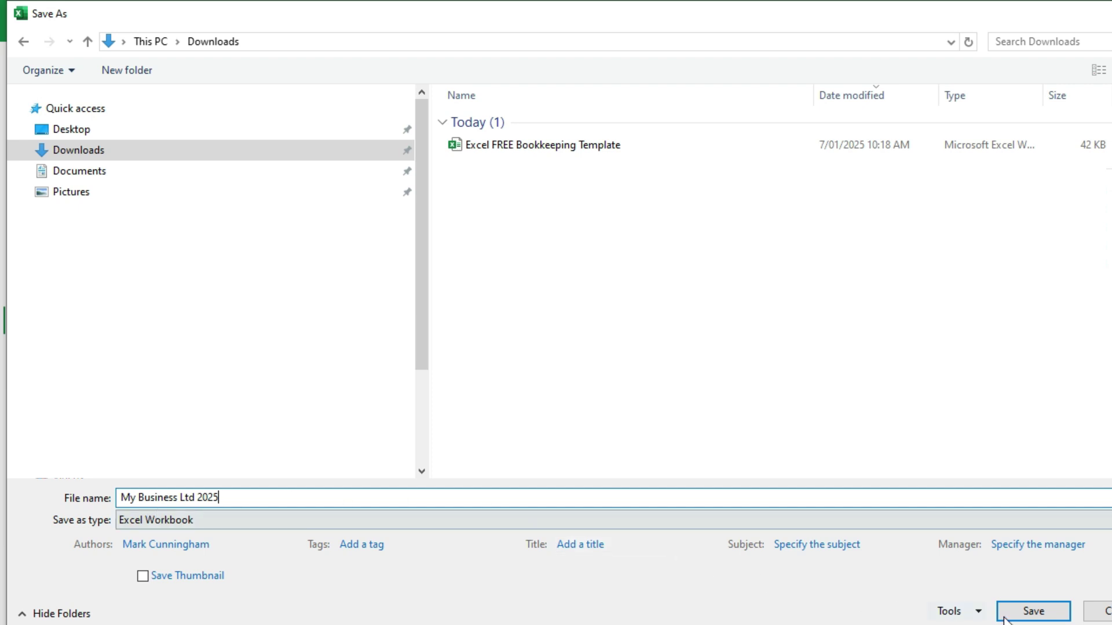
left_click(1025, 611)
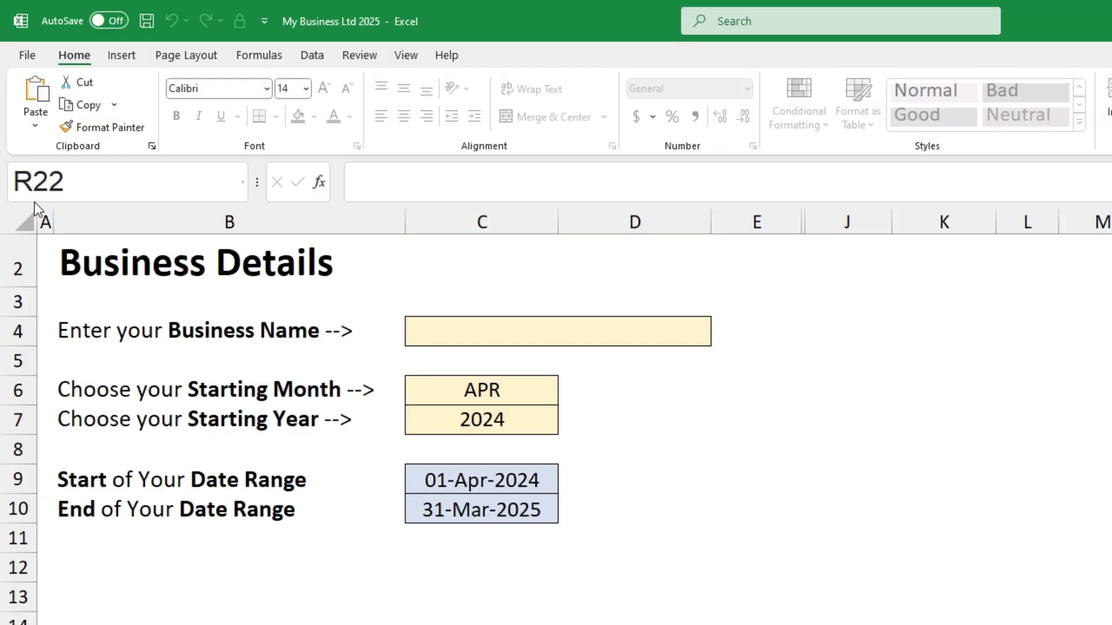
Step: Browse for a workbook to open, cancel, and return to the start page's recent list
left_click(32, 54)
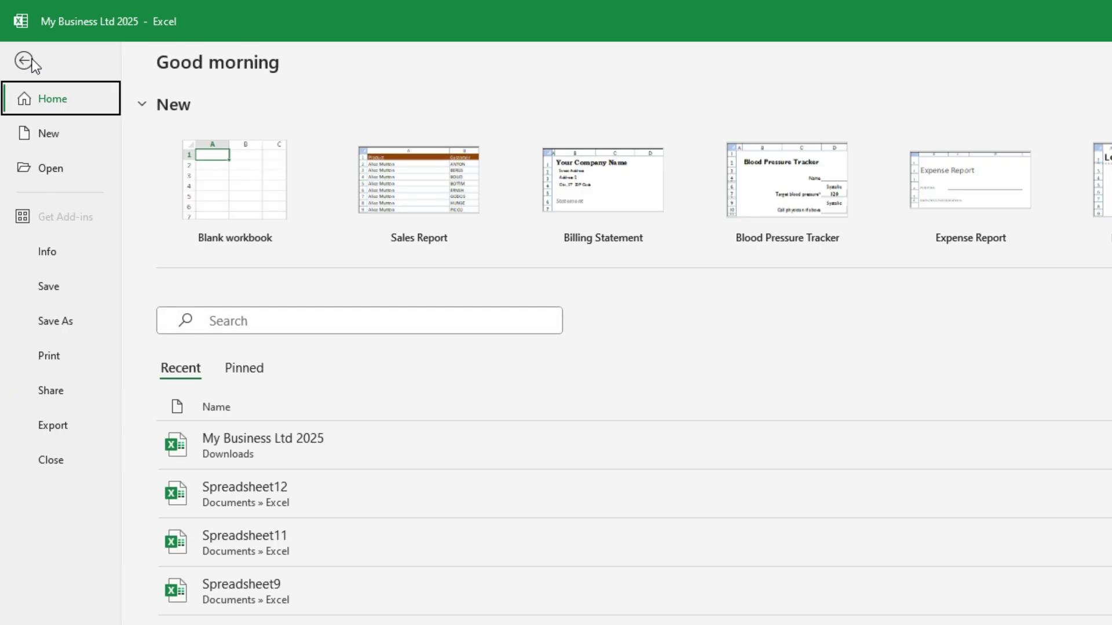
left_click(55, 173)
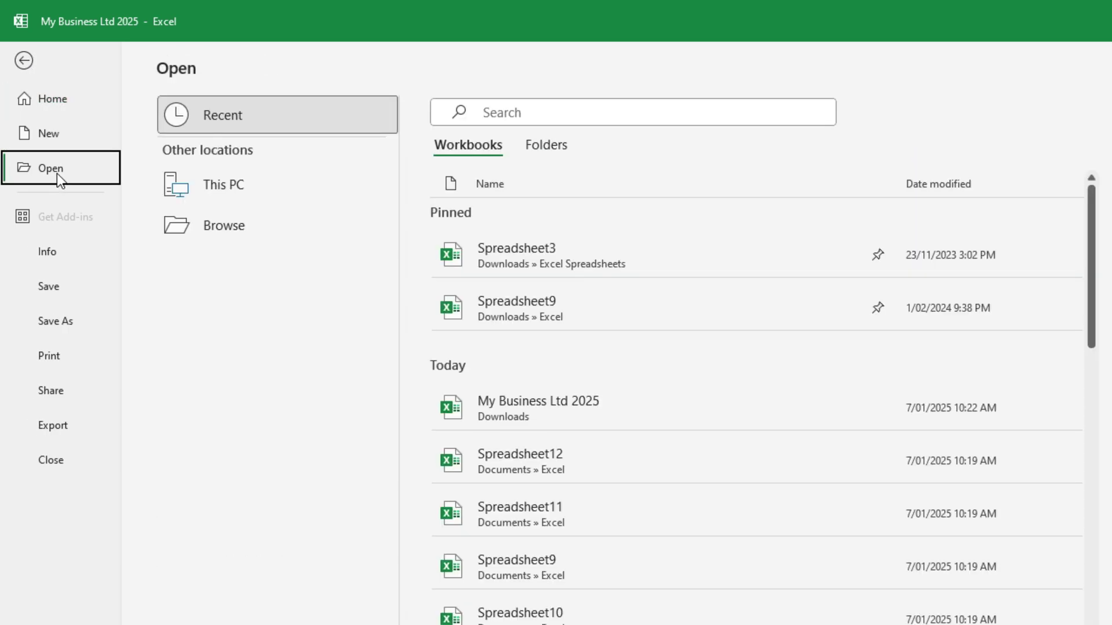
left_click(238, 234)
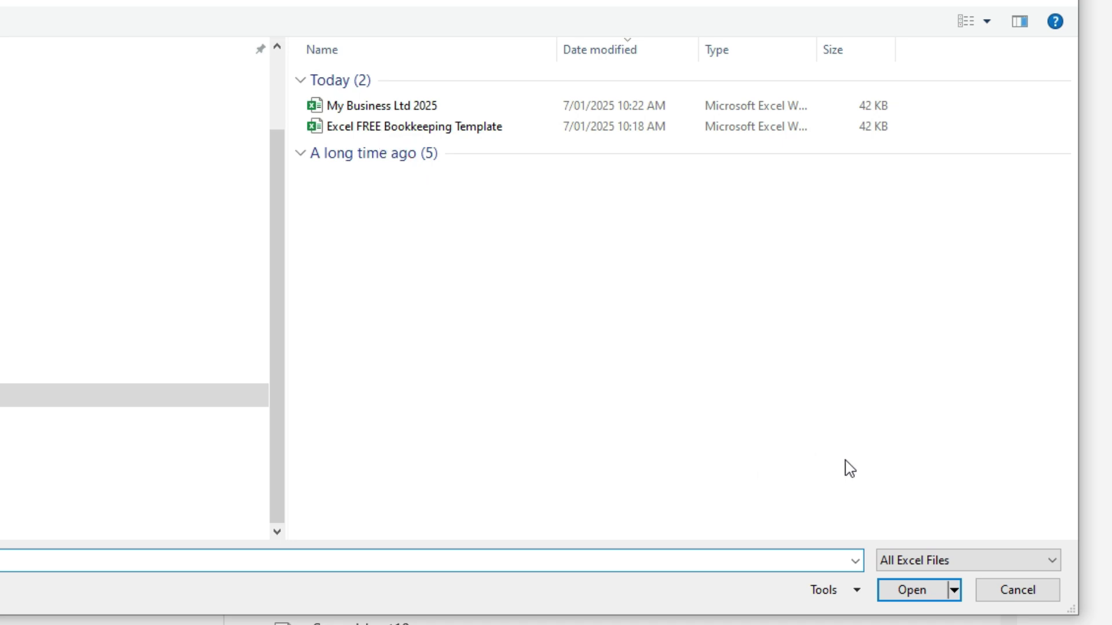
left_click(1018, 590)
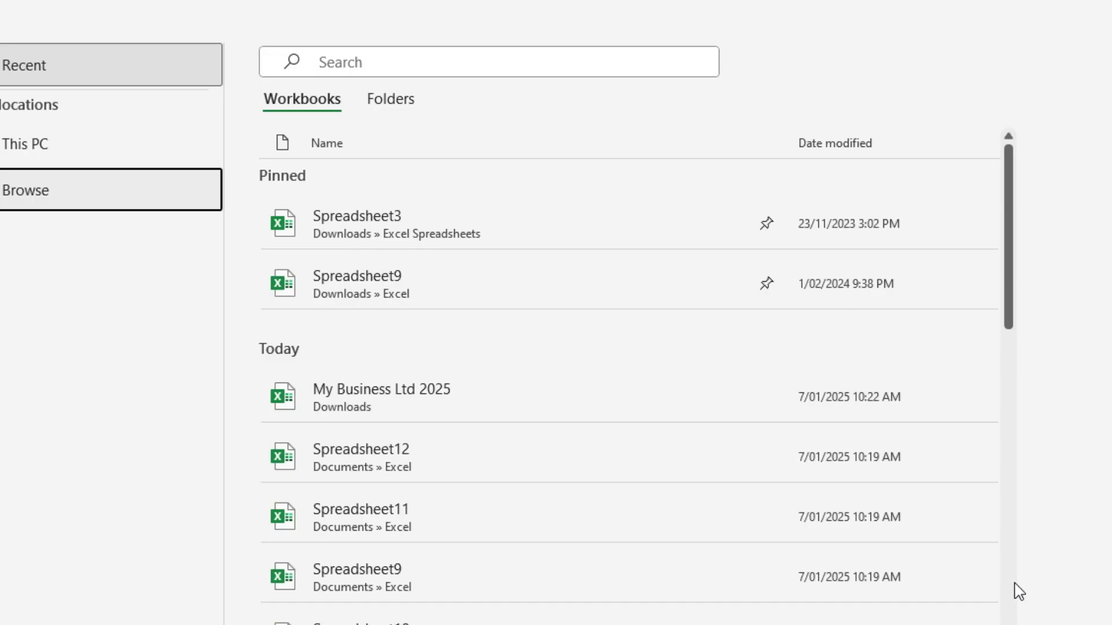
left_click(50, 65)
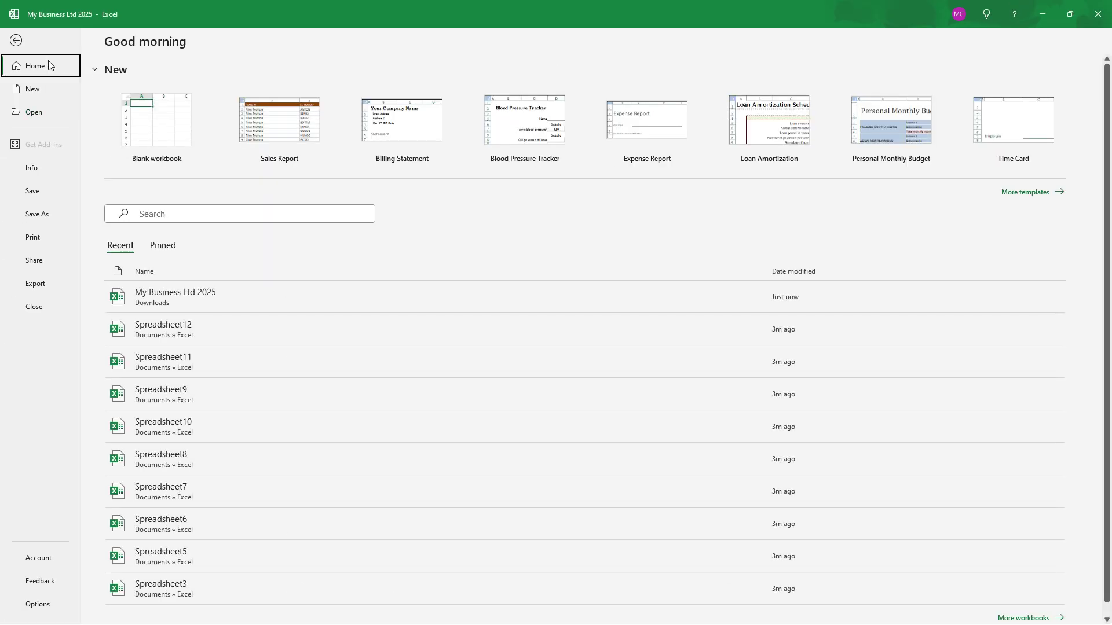
Step: Return to the workbook and look through the Chart of Accounts, Transactions and Income Statement sheets
left_click(16, 40)
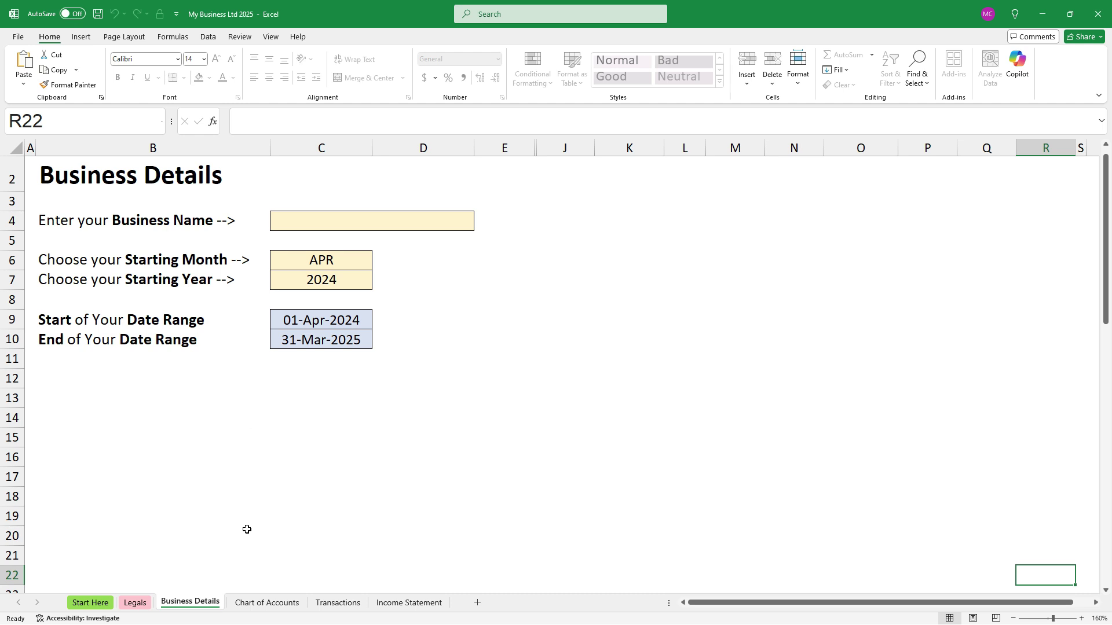
left_click(273, 608)
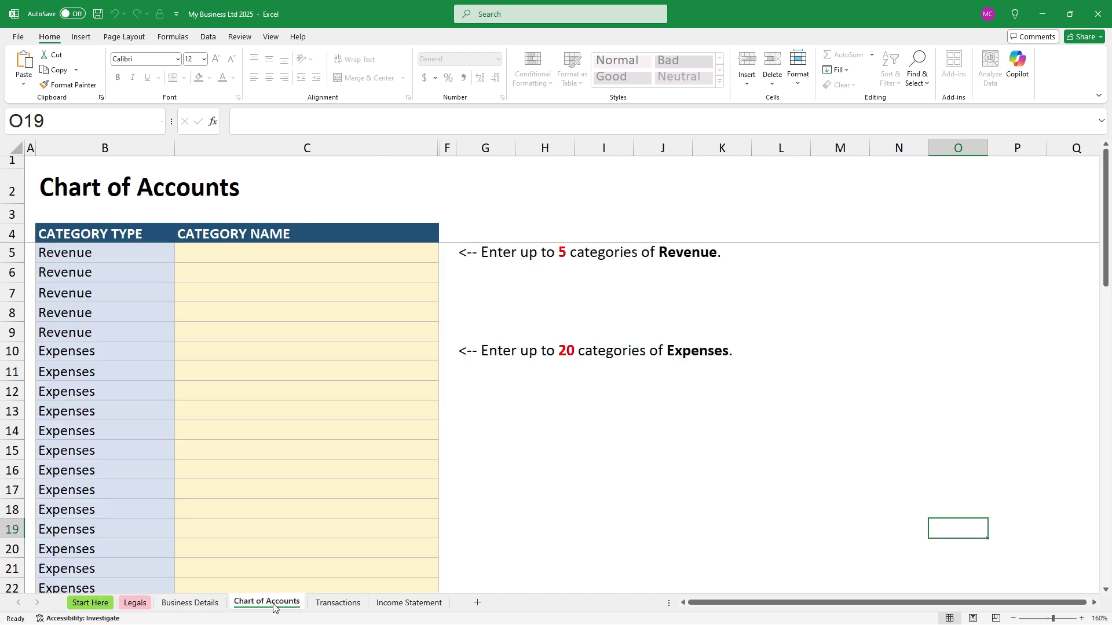
left_click(337, 605)
left_click(398, 604)
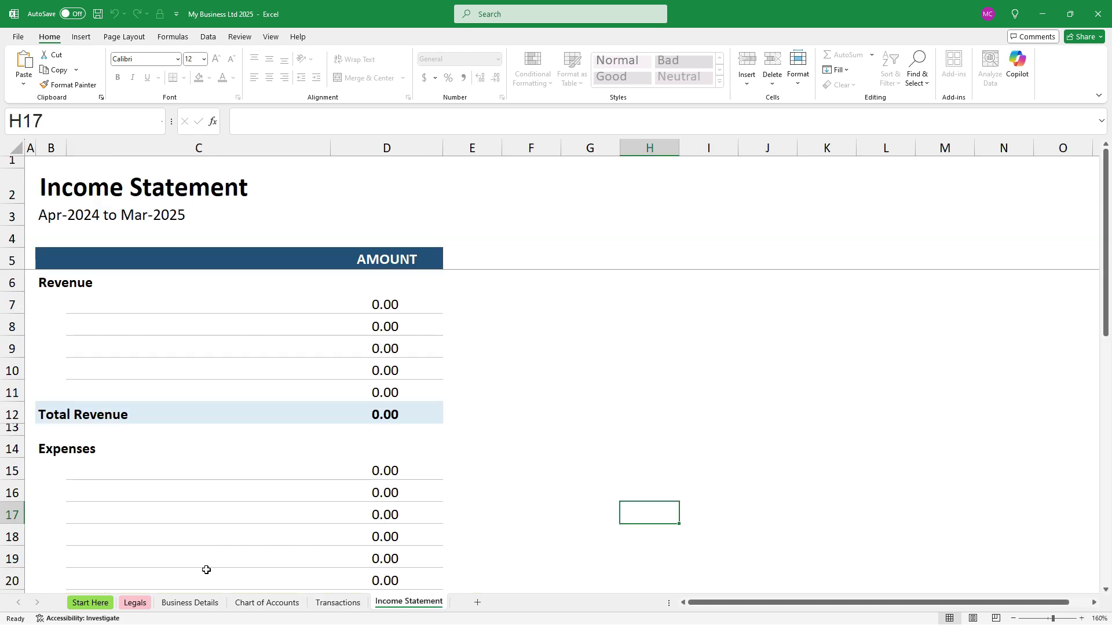
left_click(201, 606)
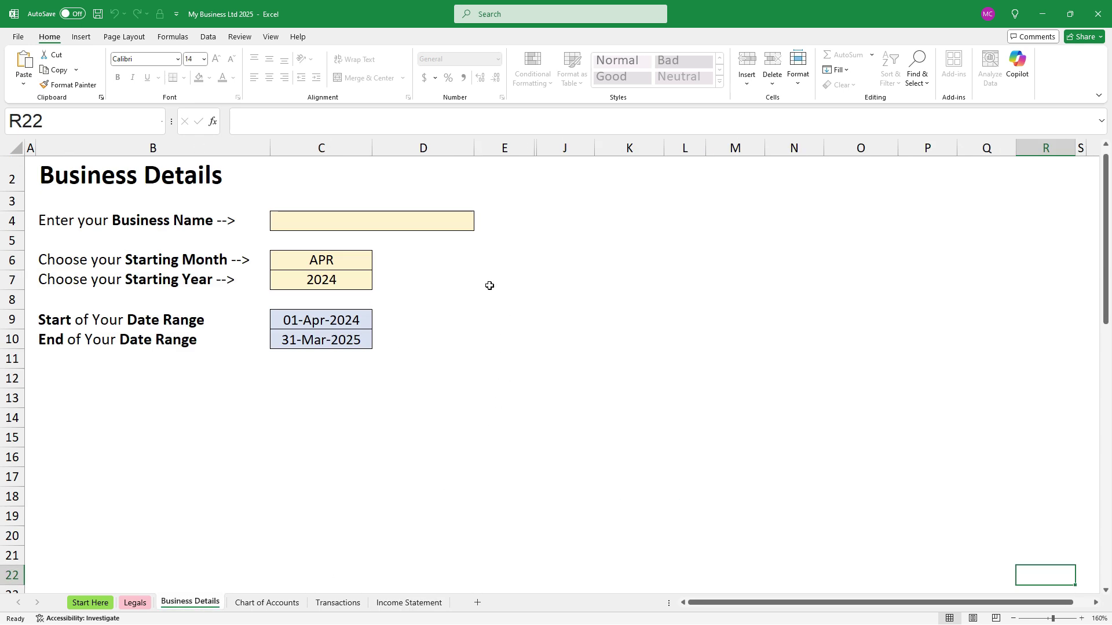
Step: Try editing the locked date-range cells, dismiss the protected-sheet warnings, and return to Business Details
left_click(338, 227)
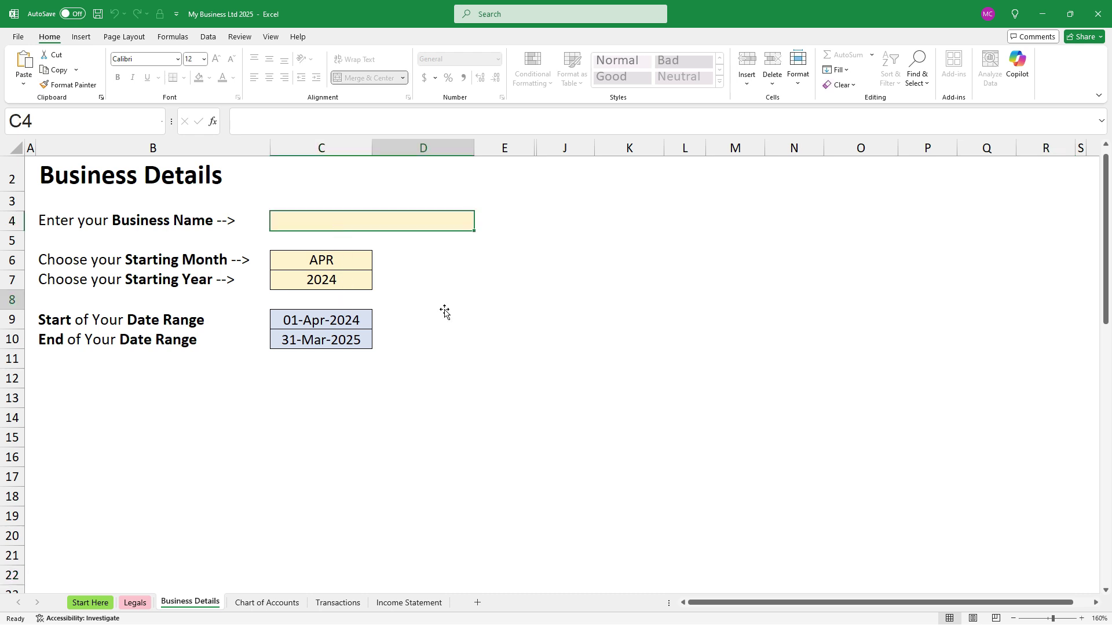
left_click(445, 309)
left_click(462, 320)
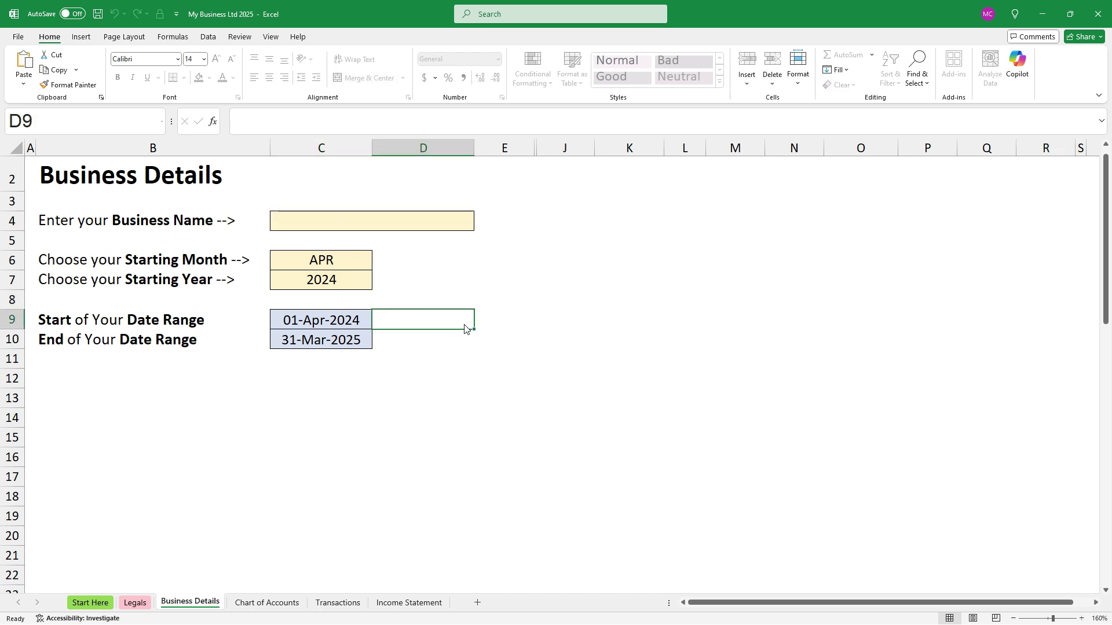
double_click(464, 325)
left_click(570, 357)
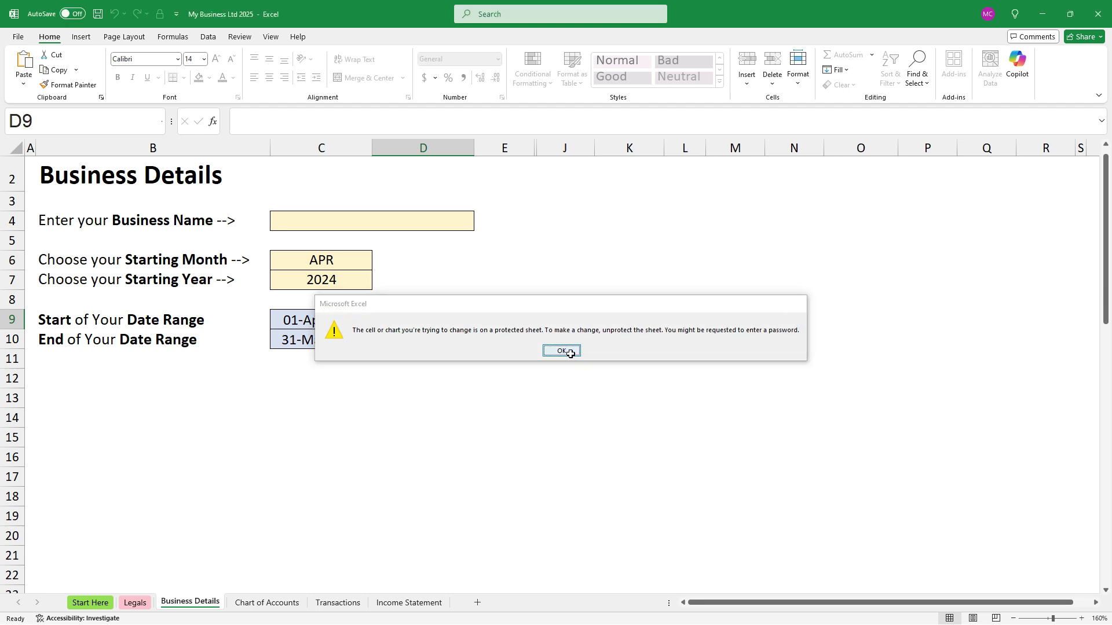
left_click(362, 317)
double_click(362, 317)
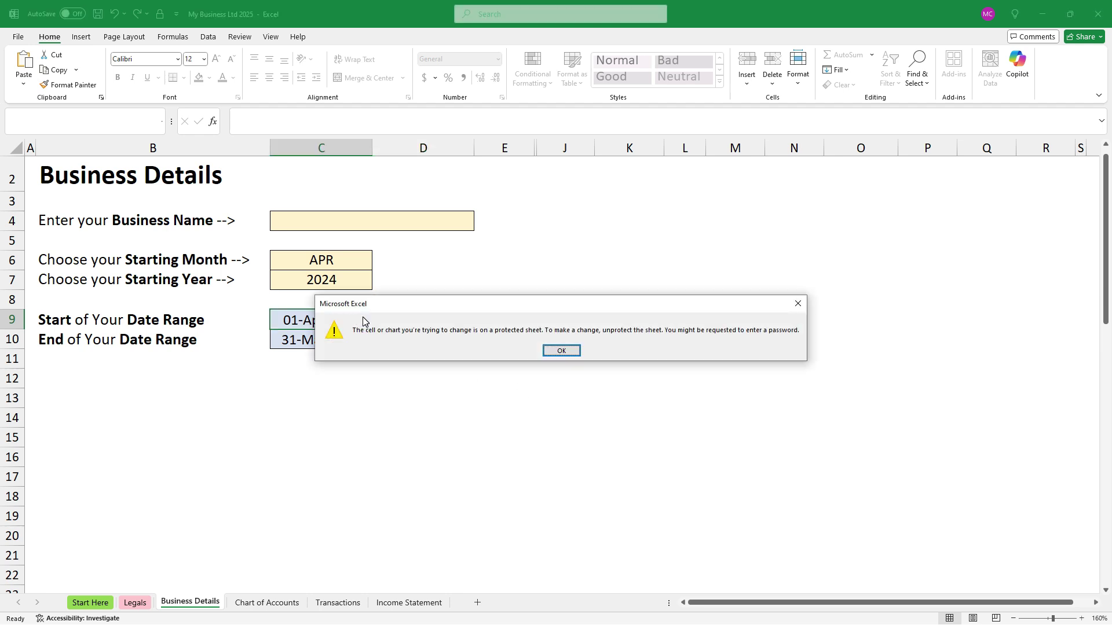
left_click(566, 350)
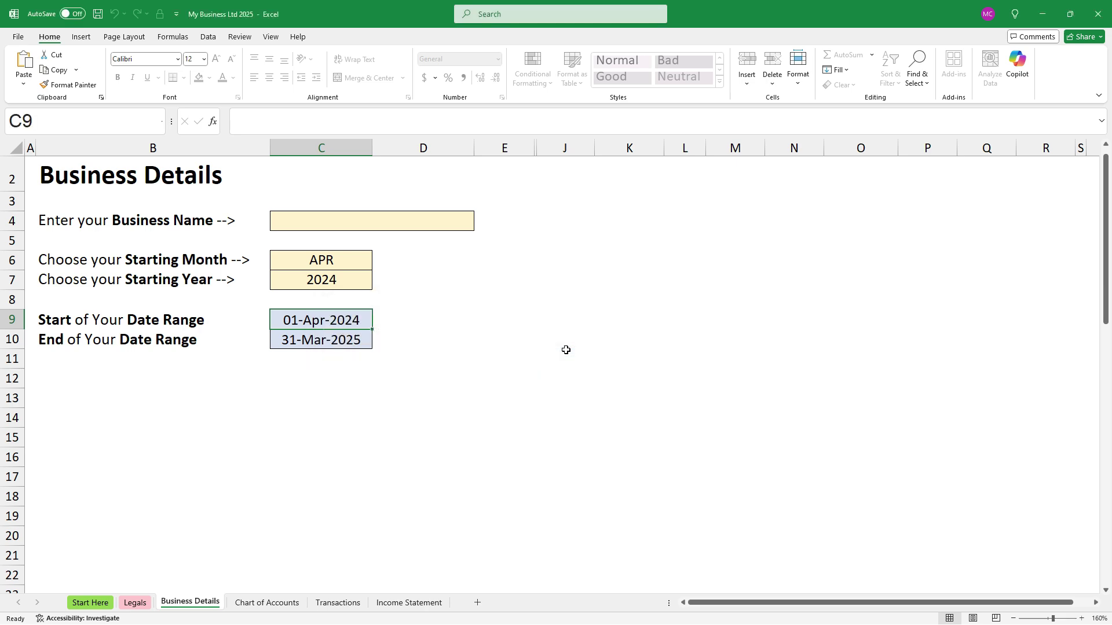
left_click(272, 603)
left_click(333, 605)
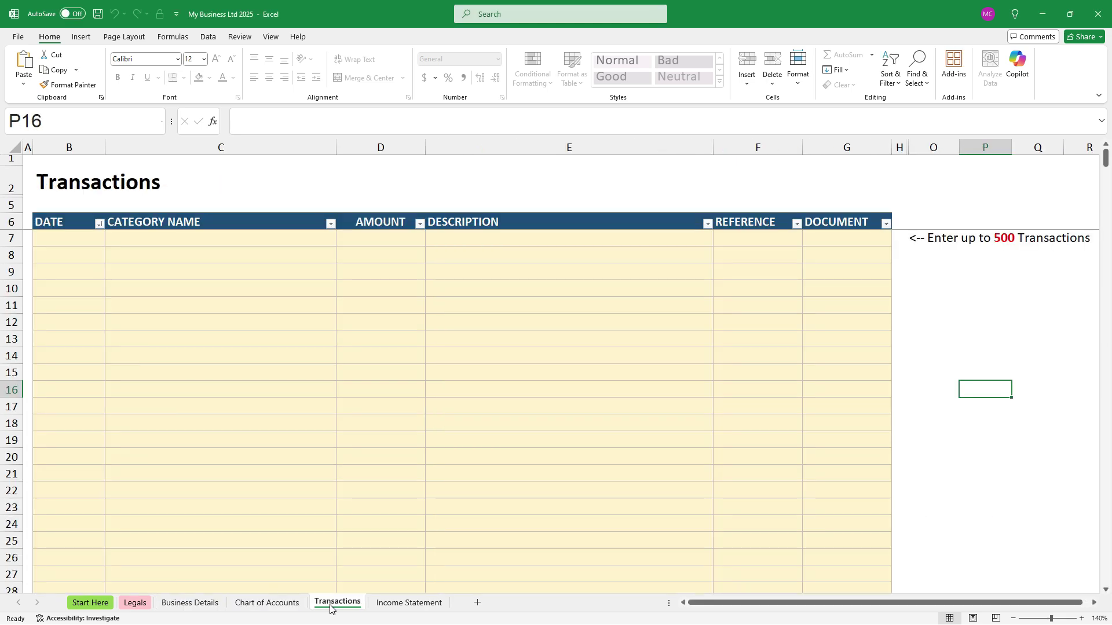
left_click(216, 604)
Step: Enter business name My Business Ltd, starting month JAN and starting year 2025
left_click(366, 227)
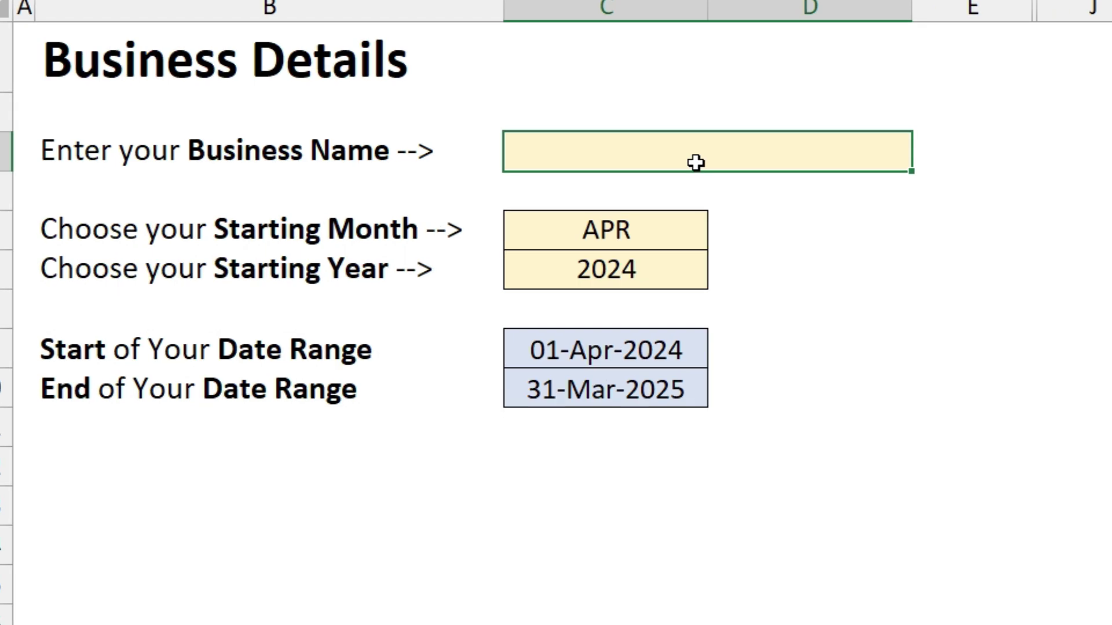
type("My Business Ltd")
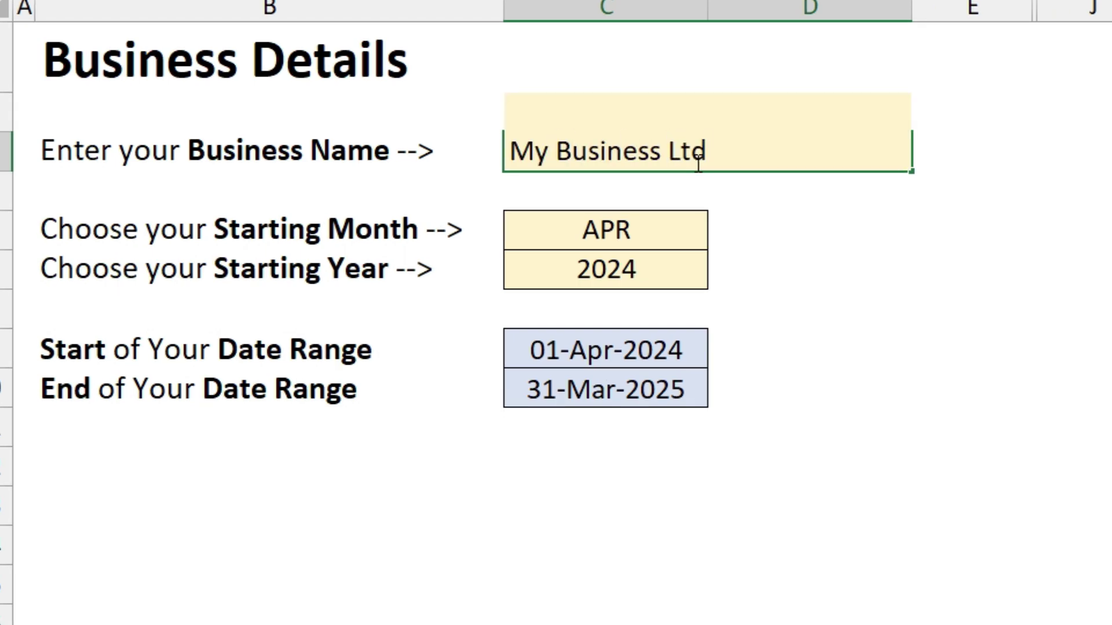
key("Return")
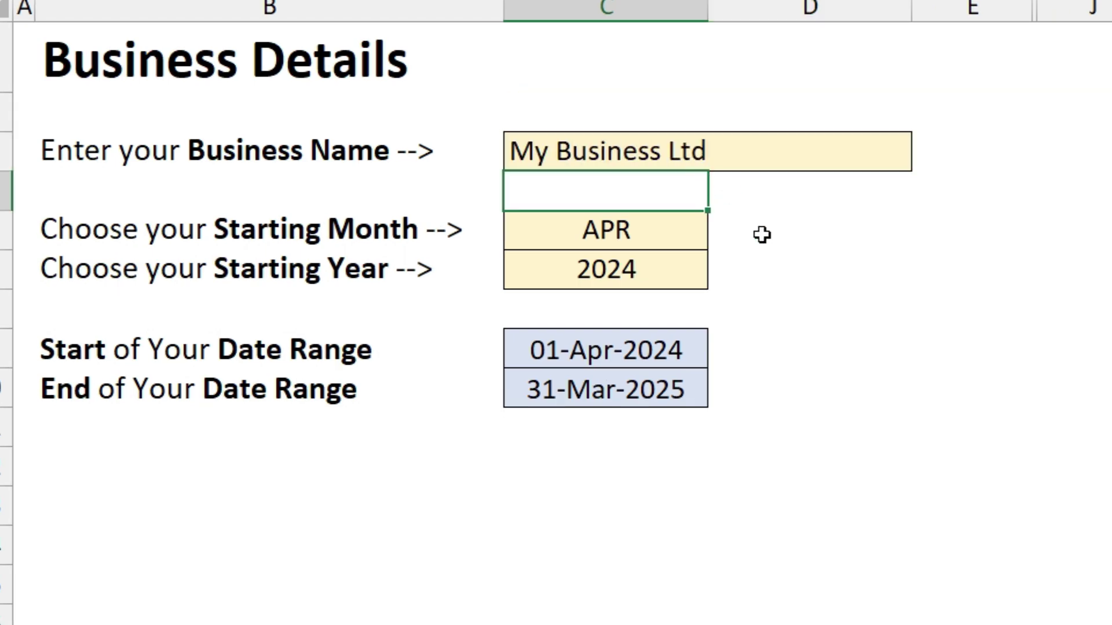
left_click(653, 238)
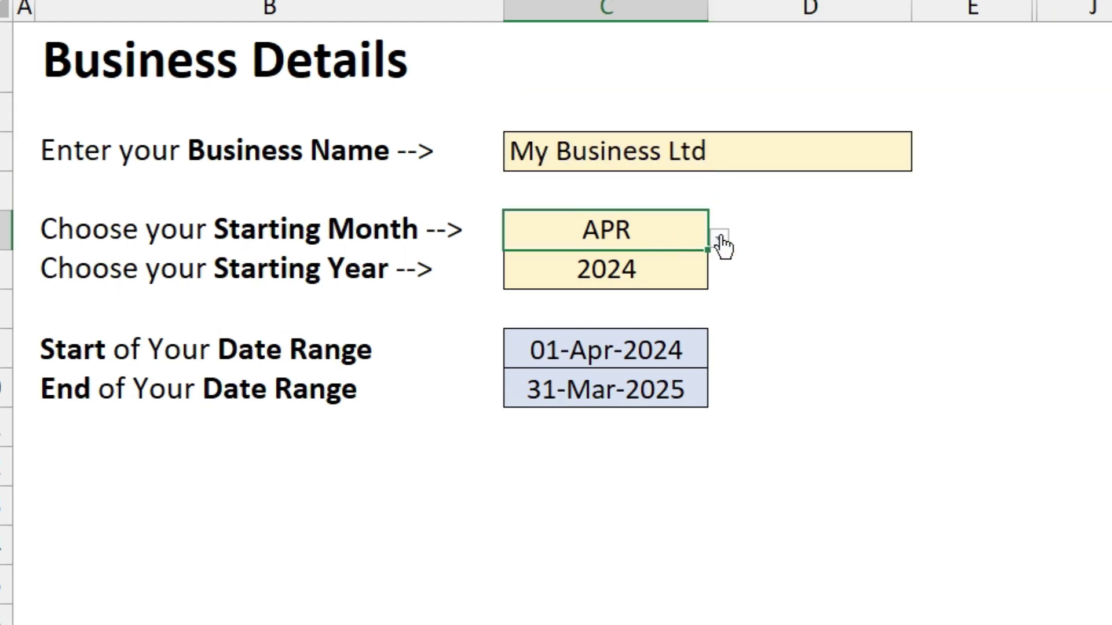
left_click(720, 240)
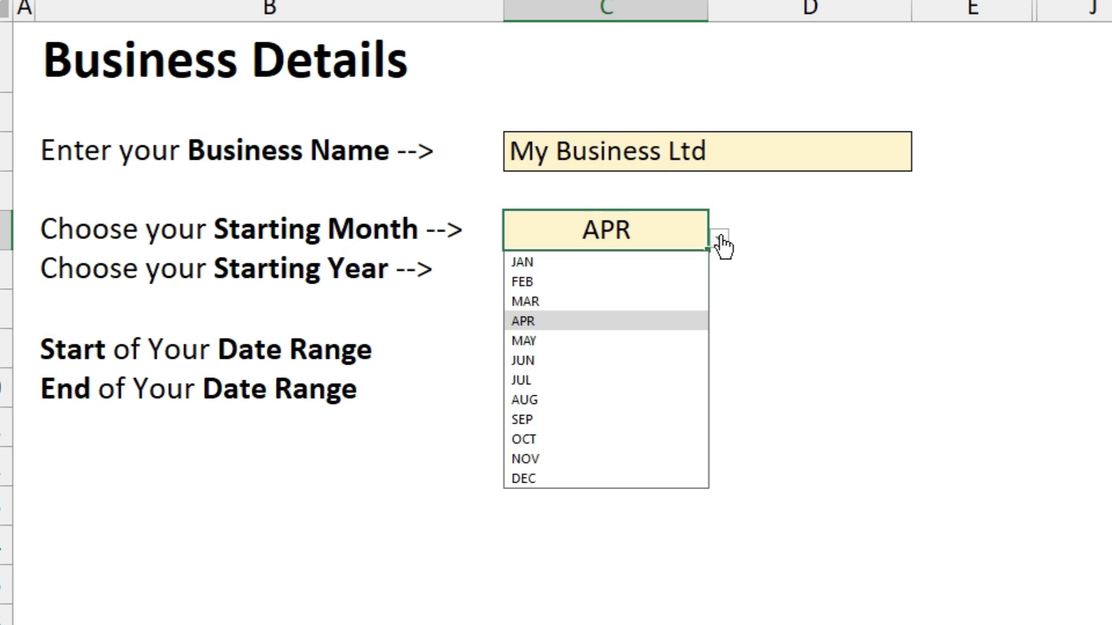
left_click(623, 271)
left_click(624, 270)
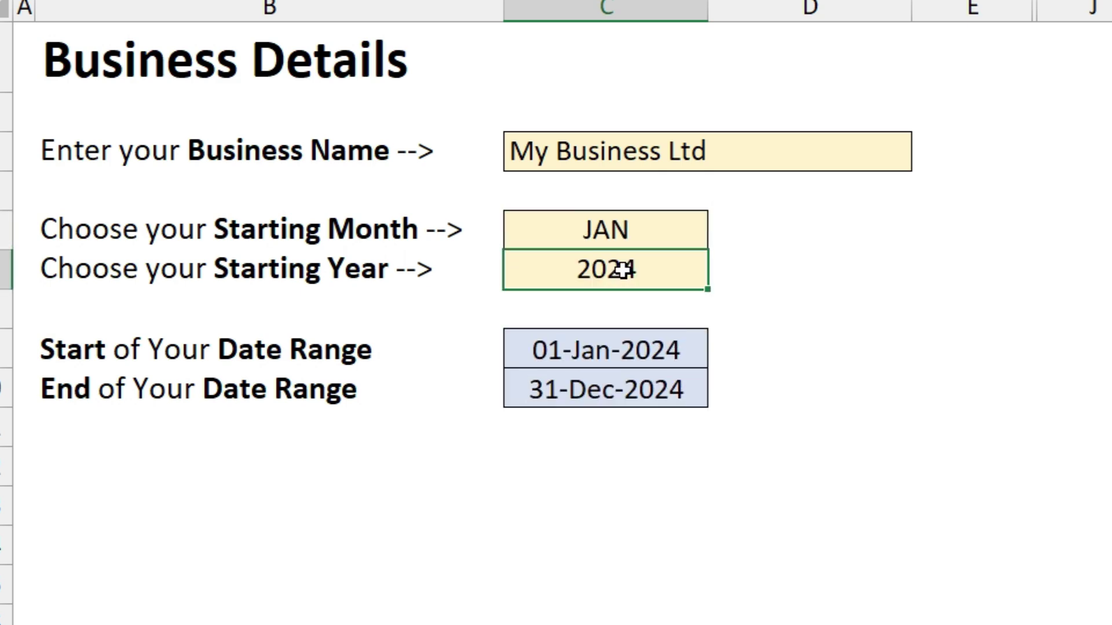
type("2025")
key("Return")
left_click(886, 371)
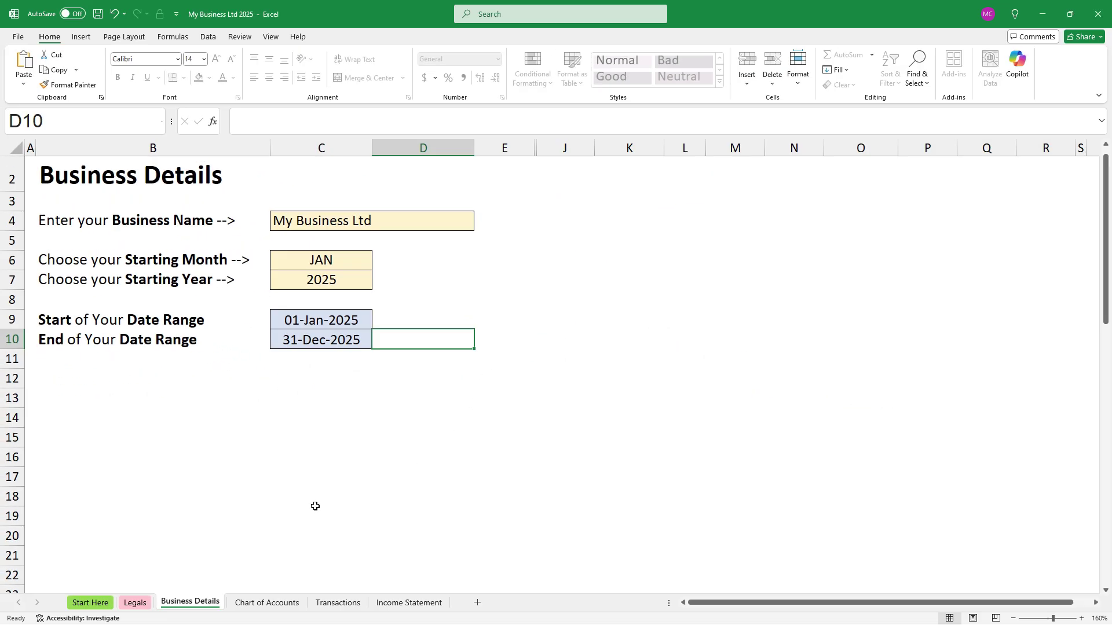
Step: Add the expense categories Etsy Fees, Shopify Fees and Inventory on the Chart of Accounts
left_click(259, 606)
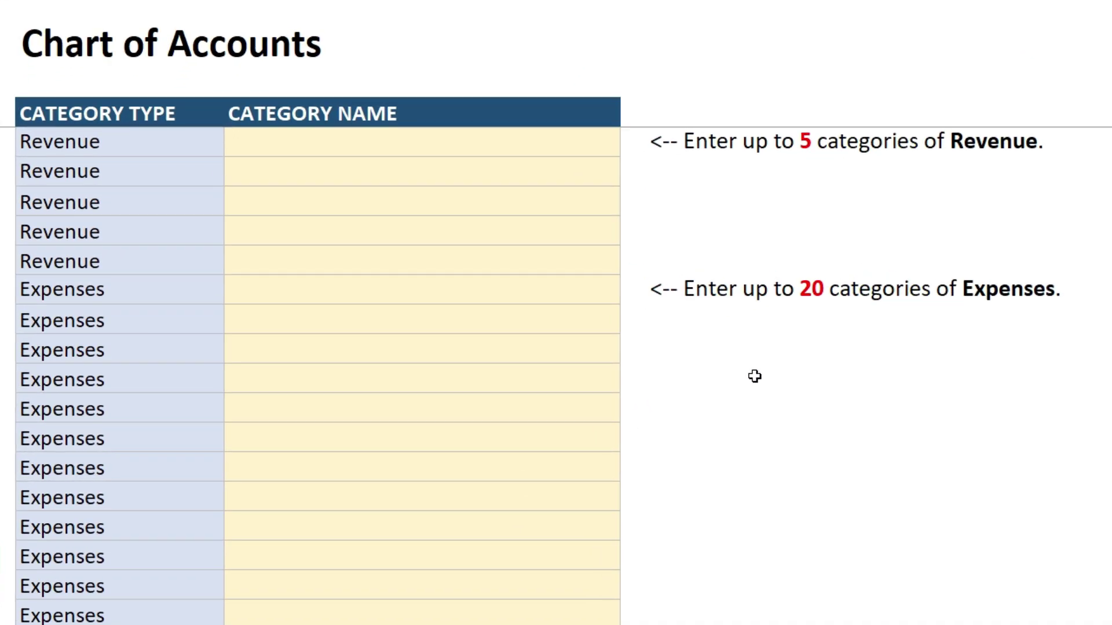
left_click(374, 142)
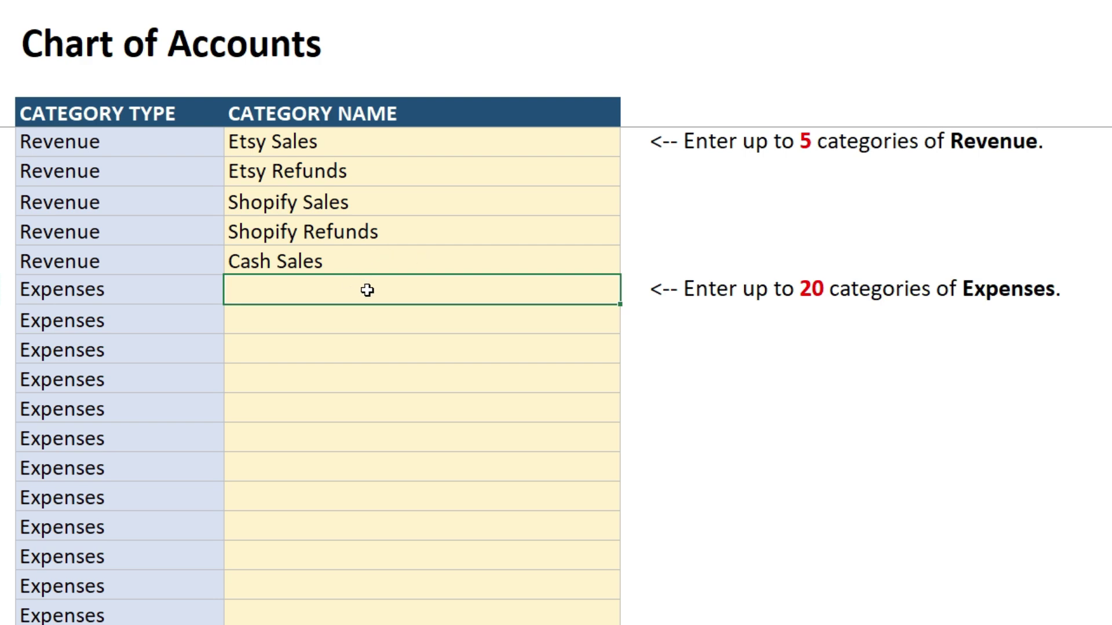
type("Etsy Fees")
key("Return")
type("Shopify Fees")
key("Return")
type("Inventory")
key("Return")
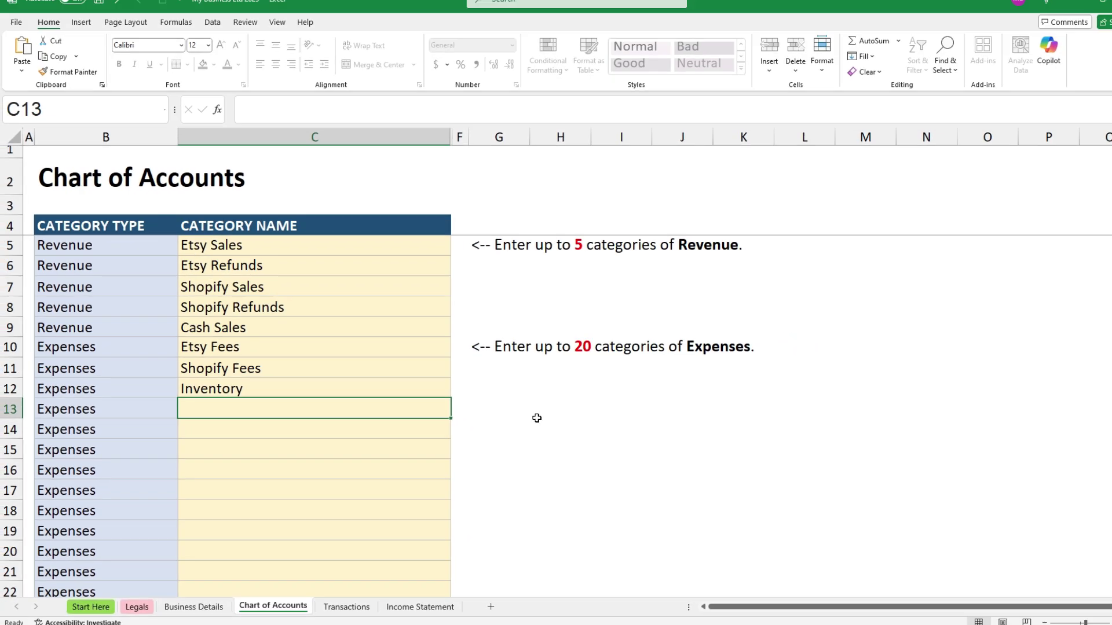
Step: Enter 1/1/25 as the first transaction date and check the allowed date range
left_click(339, 601)
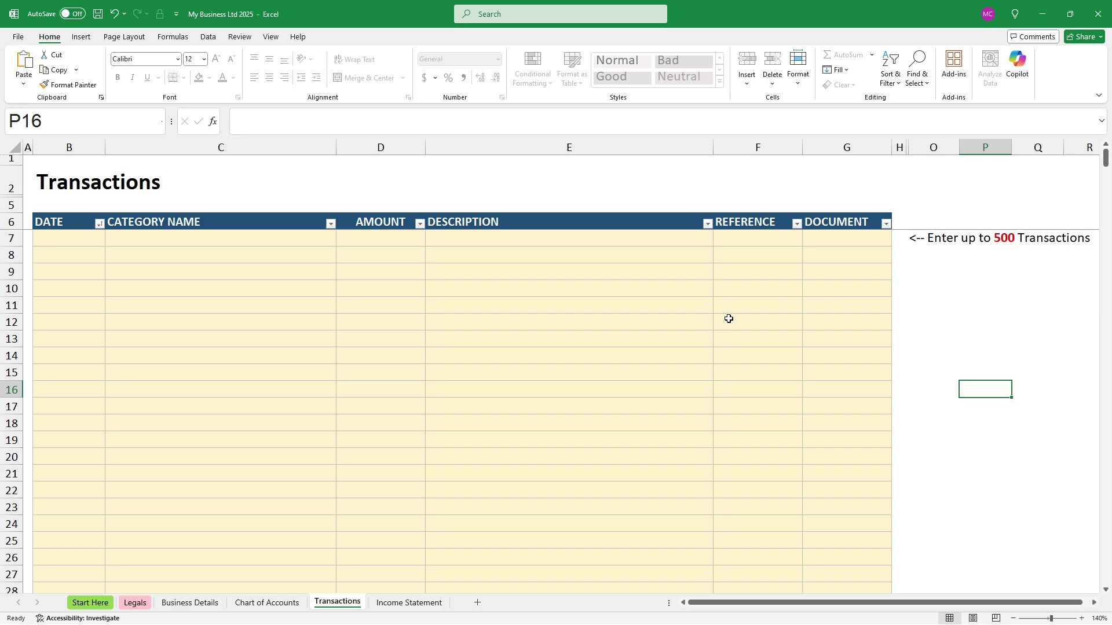
left_click(76, 237)
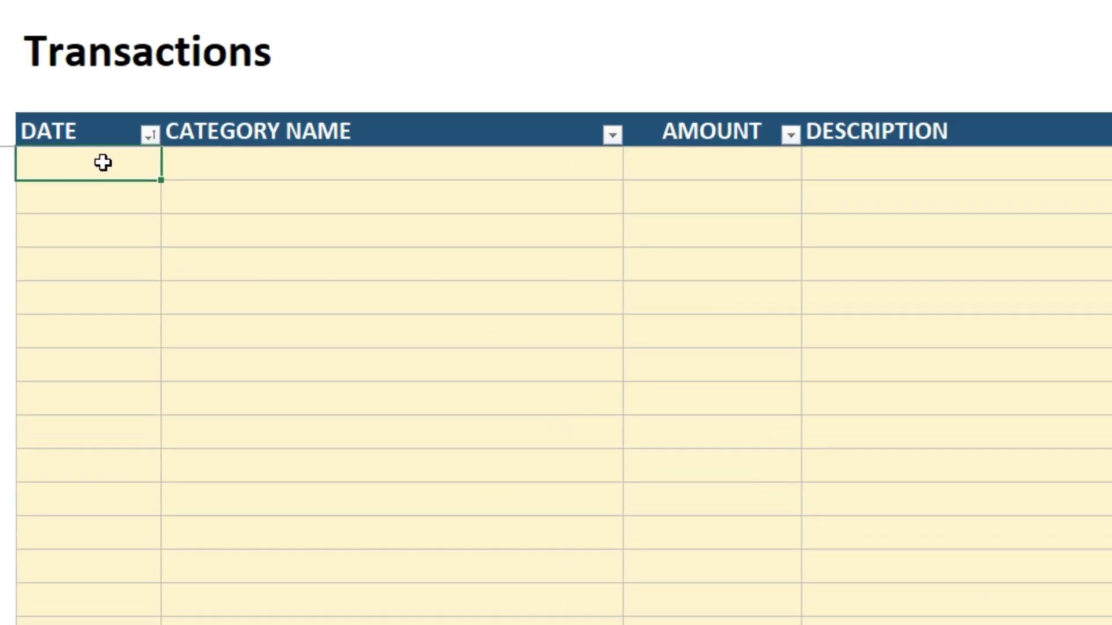
type("1/1/25")
key("Return")
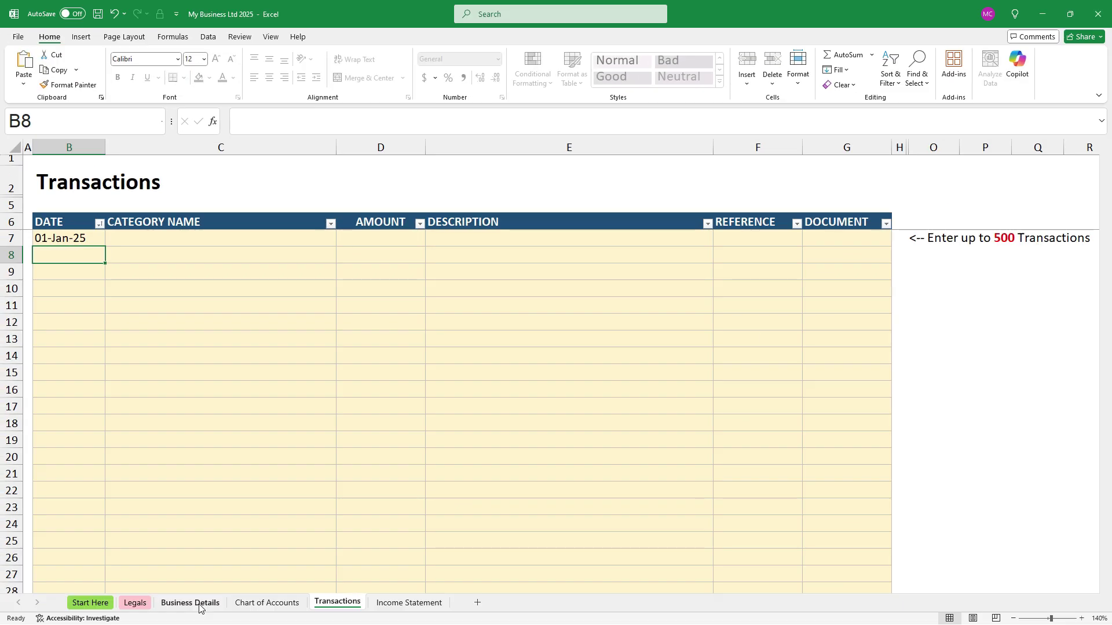
left_click(199, 604)
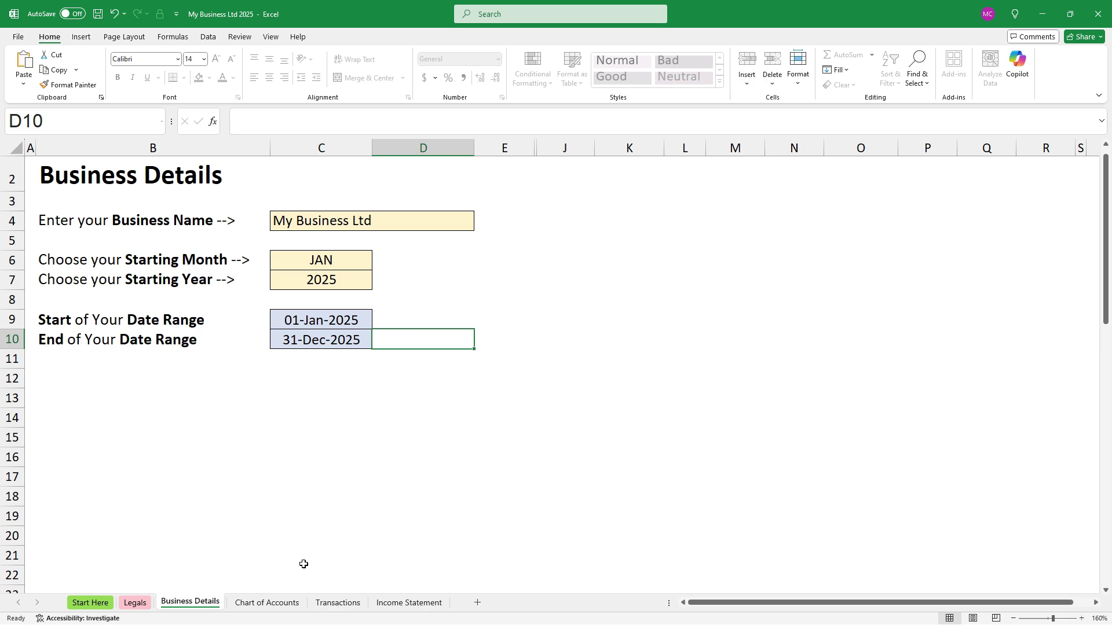
left_click(339, 604)
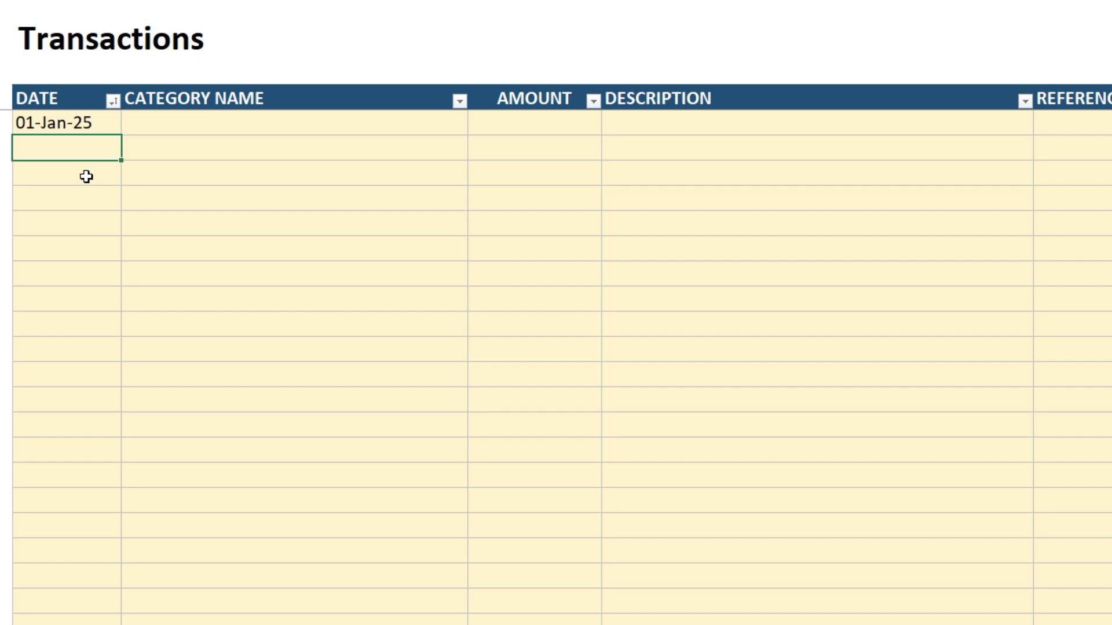
Step: Try the out-of-range date 31-12-24, cancel the Invalid Date alert, and recheck the range
type("31-12-24")
key("Return")
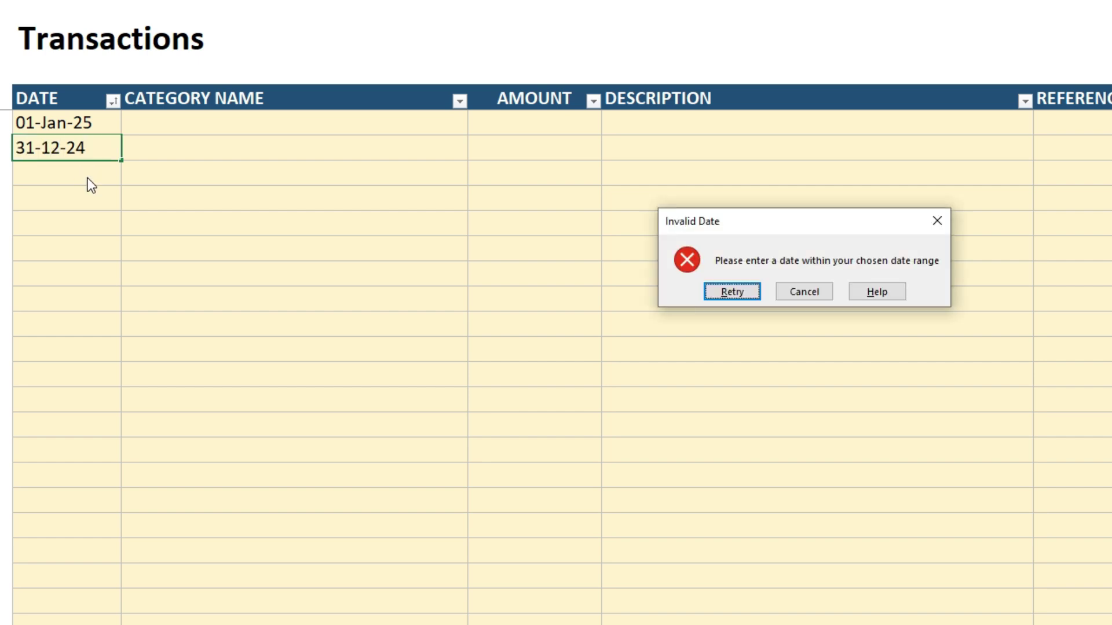
left_click(805, 294)
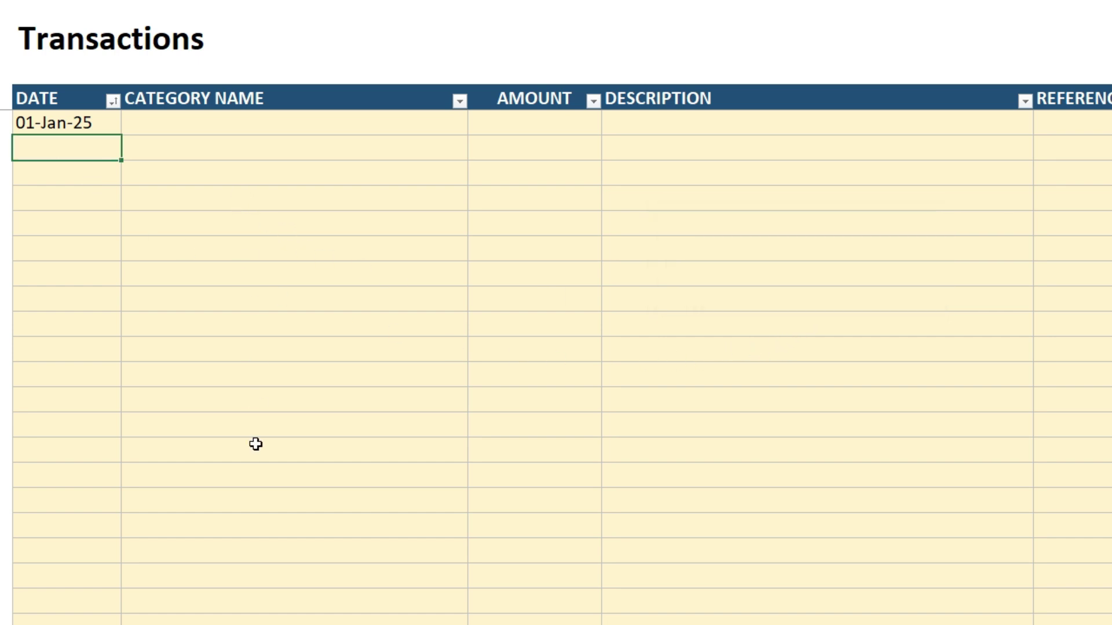
key("ctrl+Page_Up")
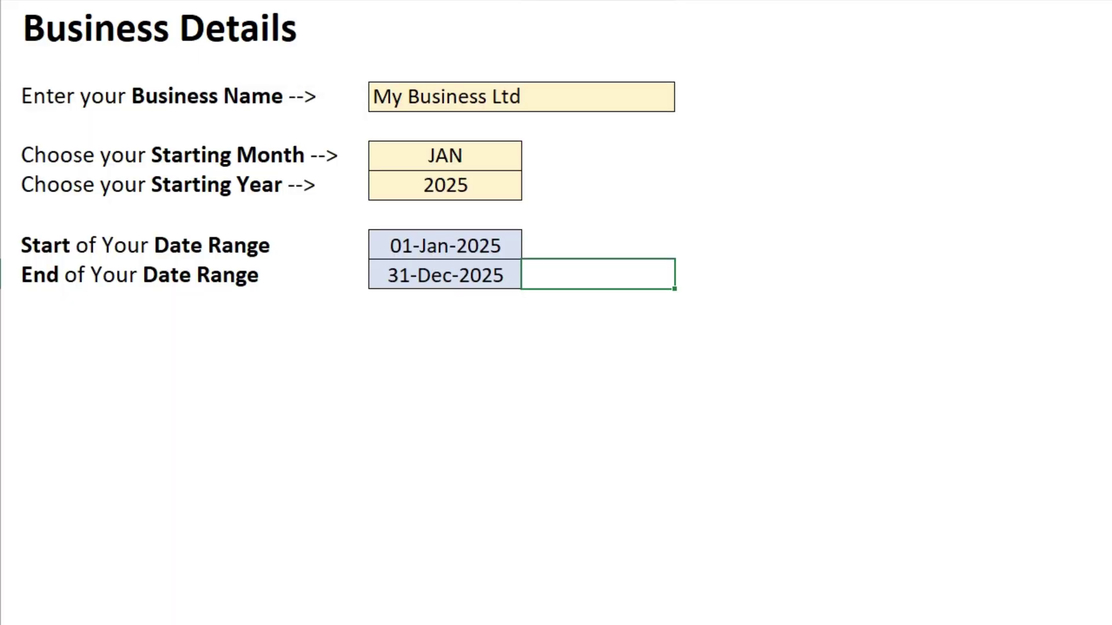
key("ctrl+Page_Down")
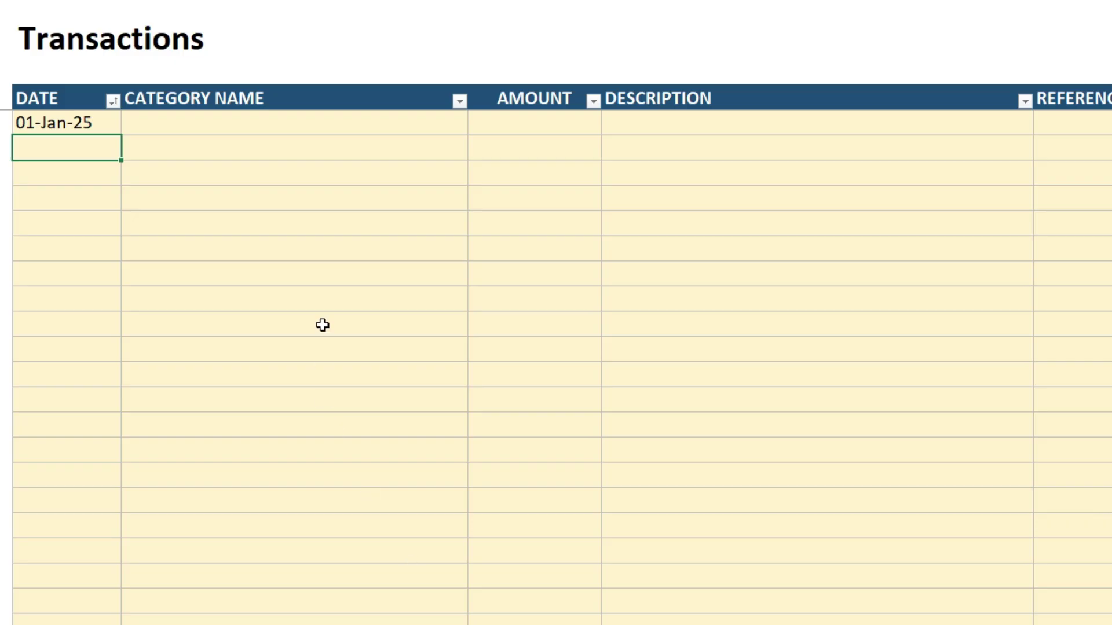
Step: Give the first transaction category Etsy Sales, amount 100 and description 'Canva bundle sale'
left_click(320, 124)
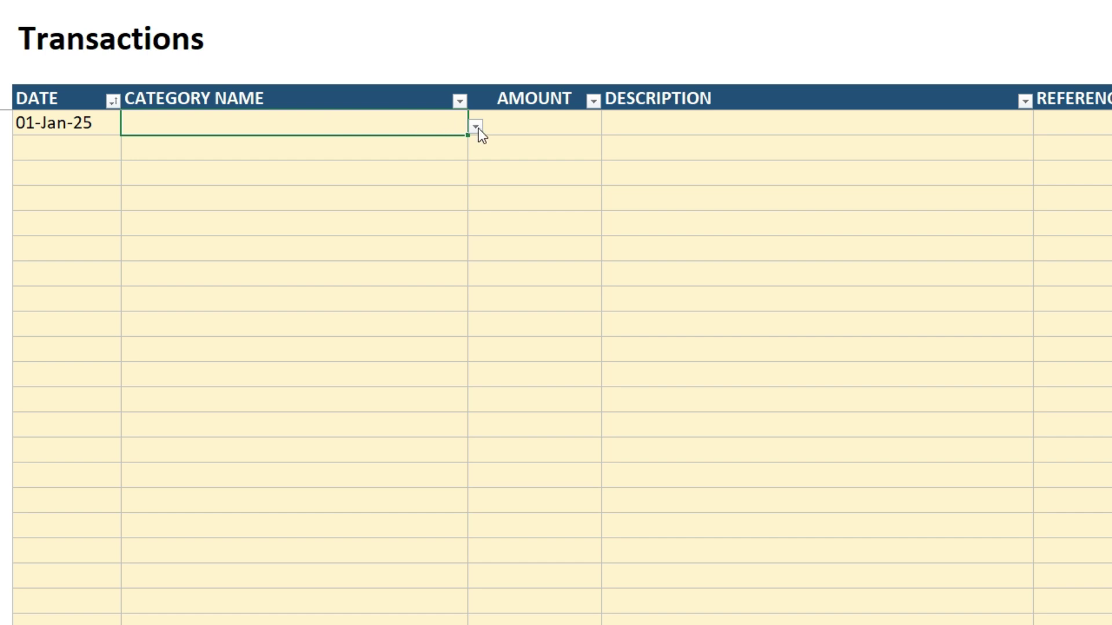
left_click(477, 128)
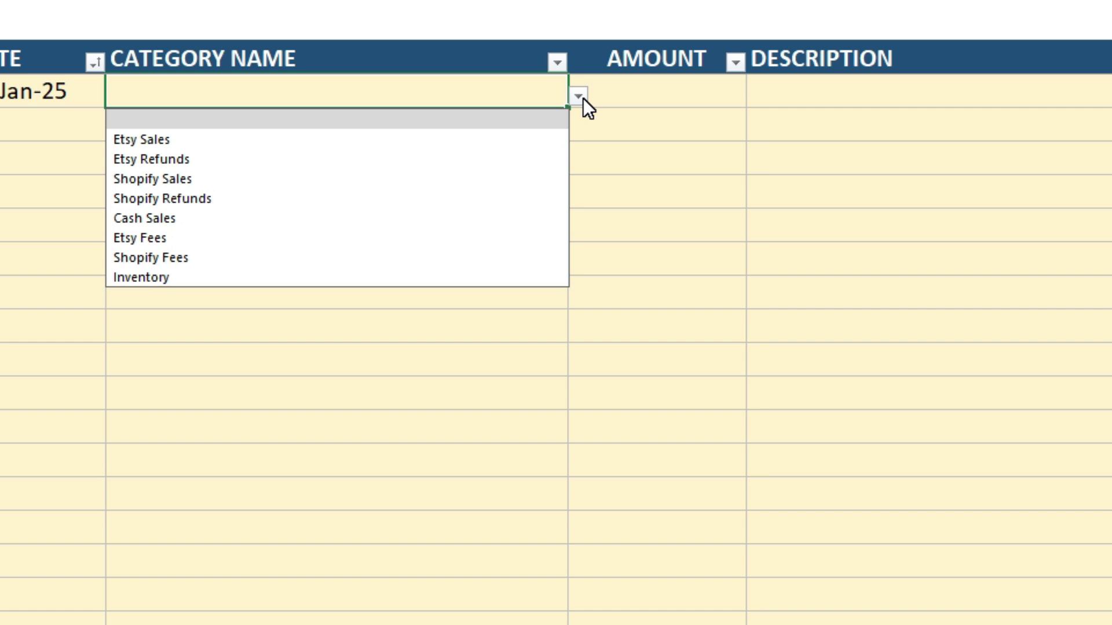
left_click(281, 144)
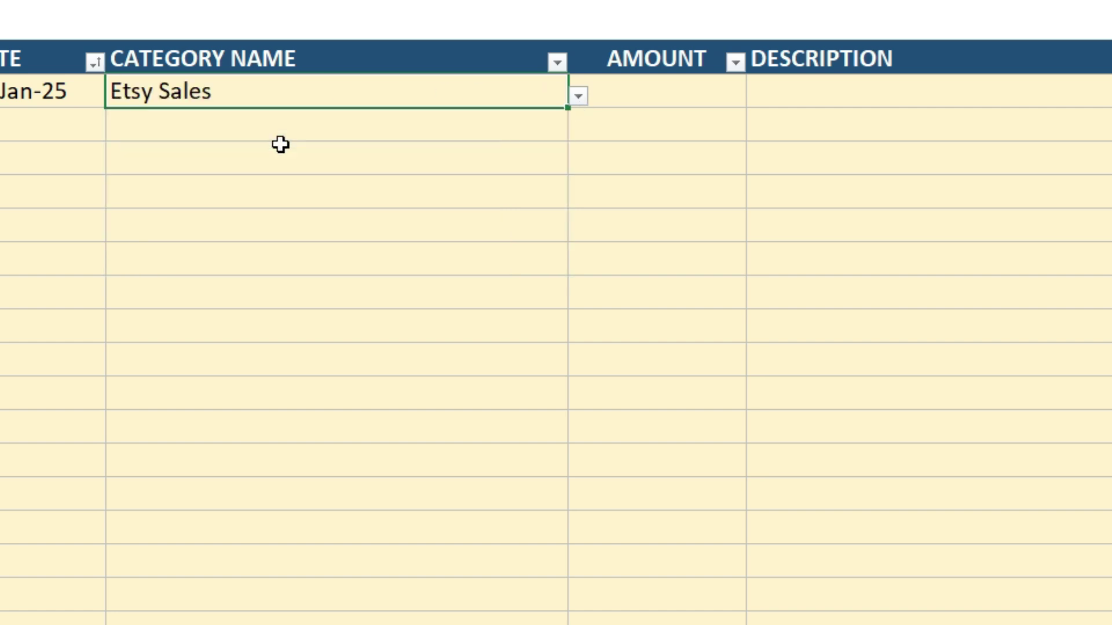
left_click(681, 93)
type("100")
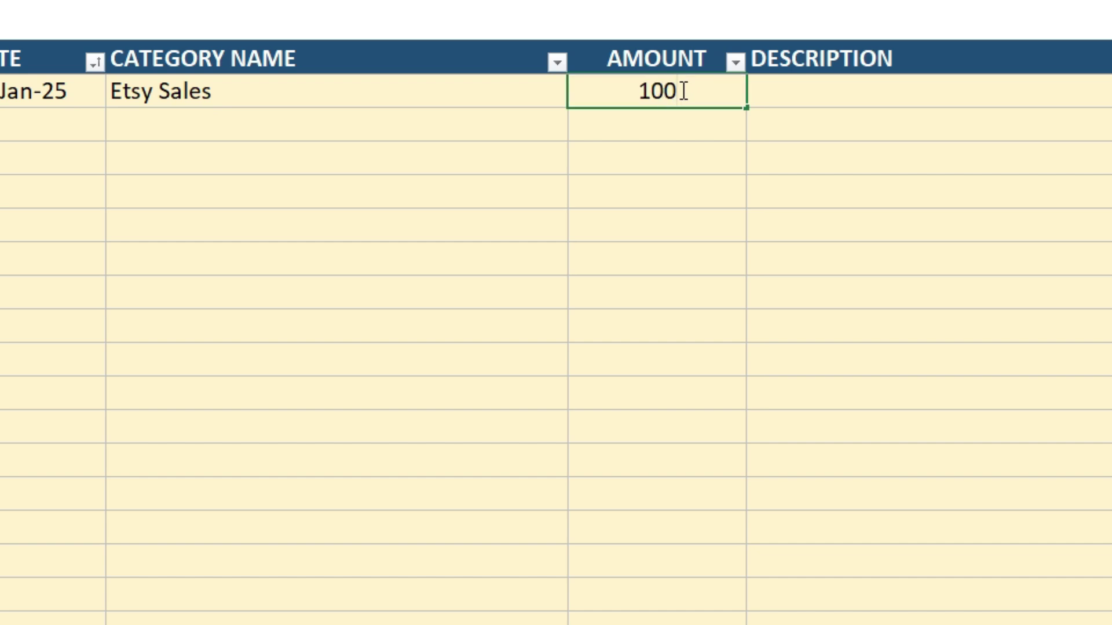
key("Return")
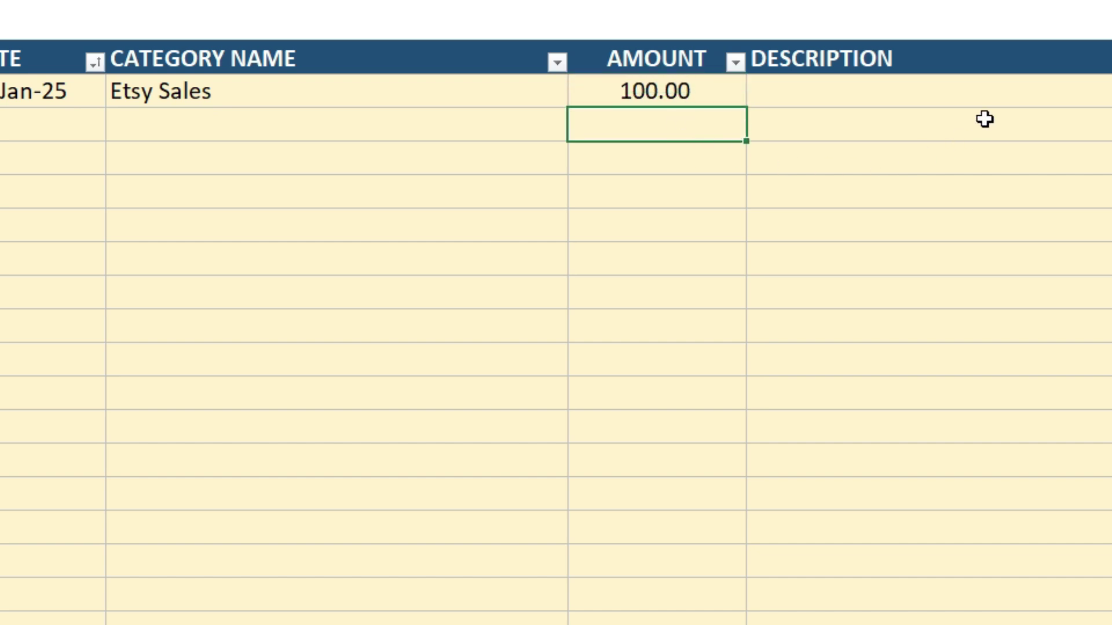
left_click(989, 89)
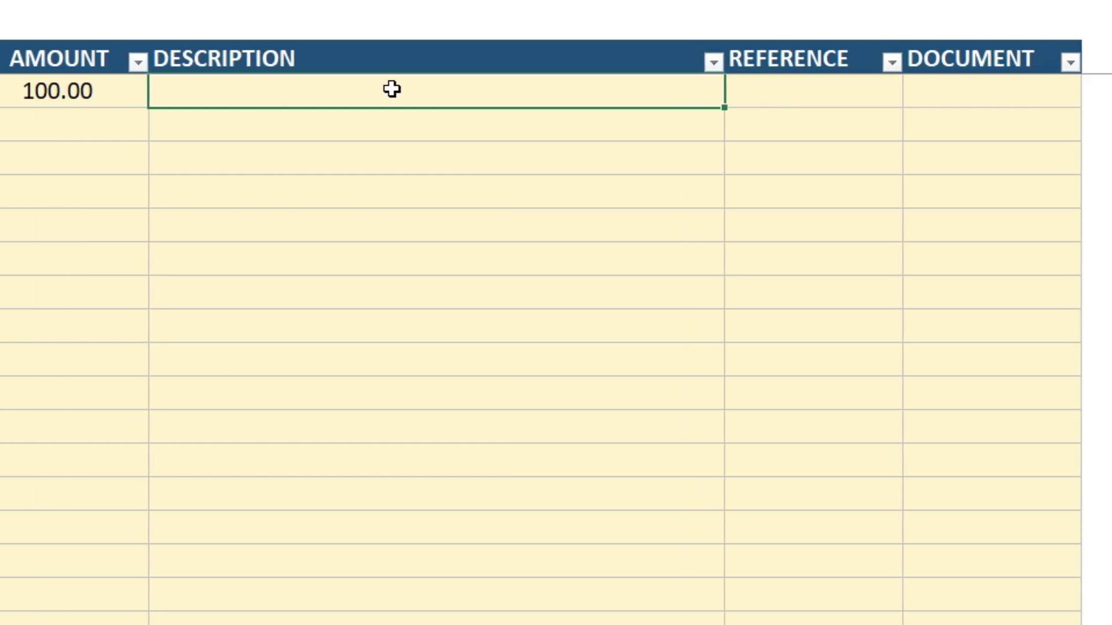
type("Canva bundle sale")
key("Return")
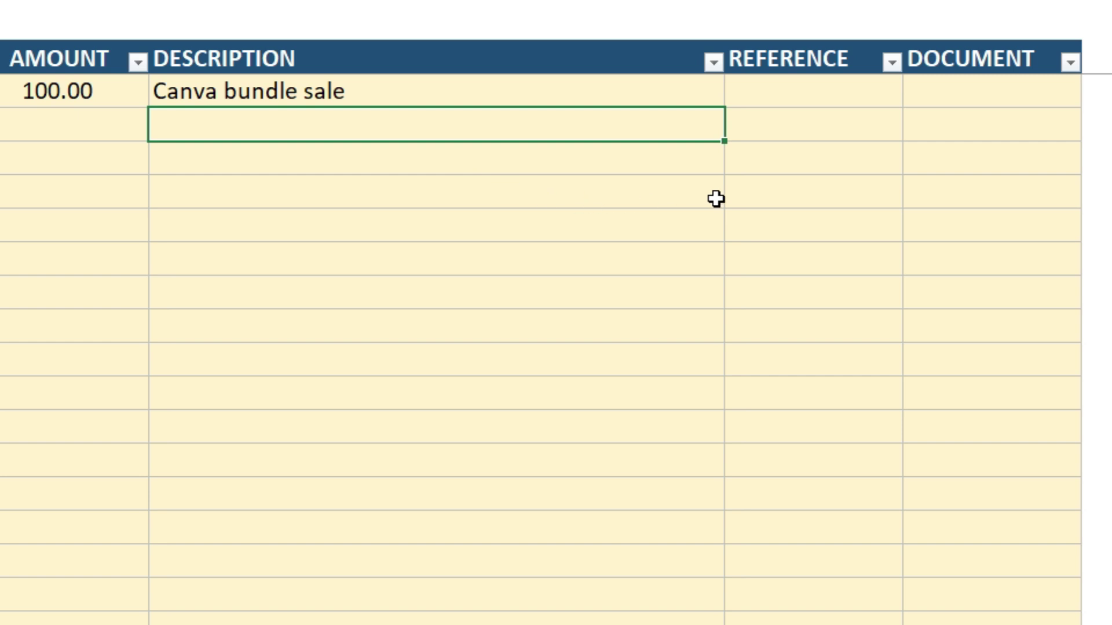
left_click(849, 97)
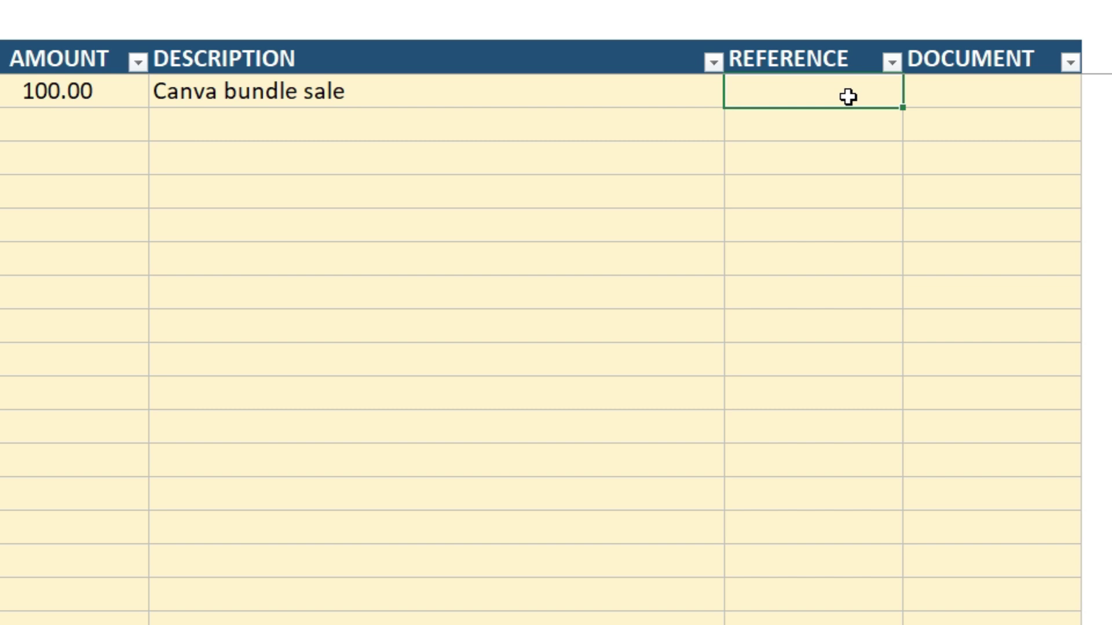
Step: Start linking a file to the first transaction's Document cell, then cancel the Insert Hyperlink dialog
left_click(978, 92)
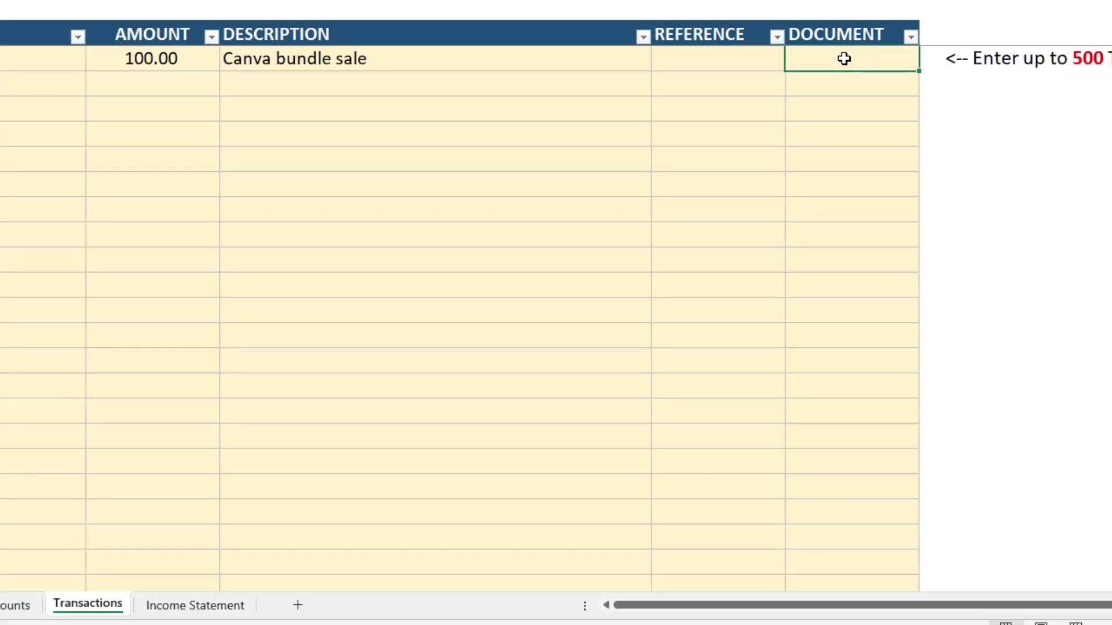
right_click(844, 58)
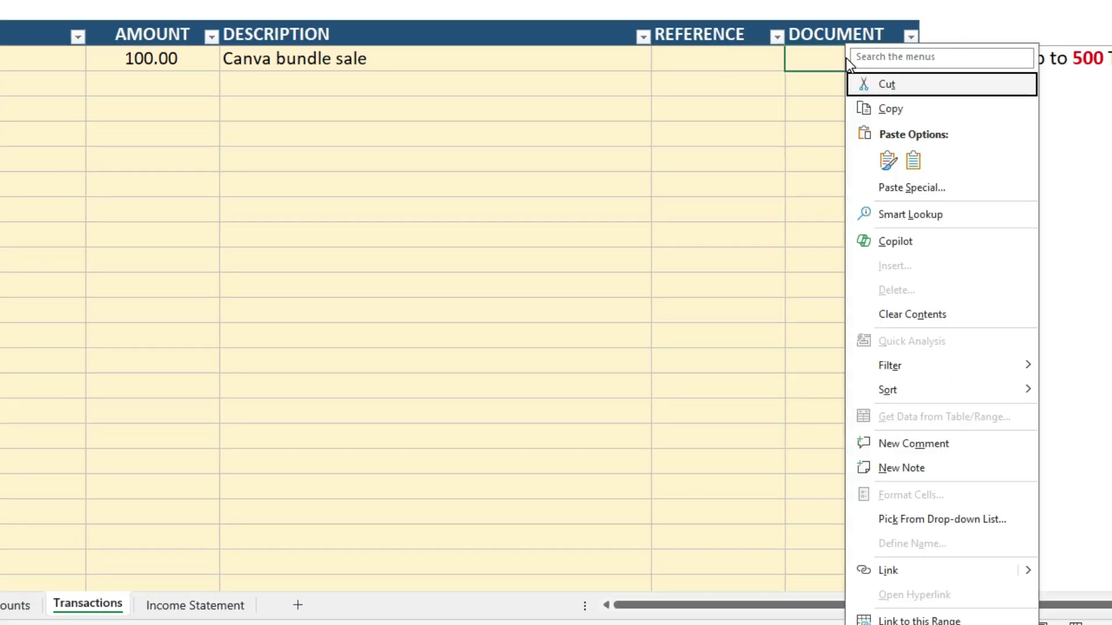
left_click(912, 567)
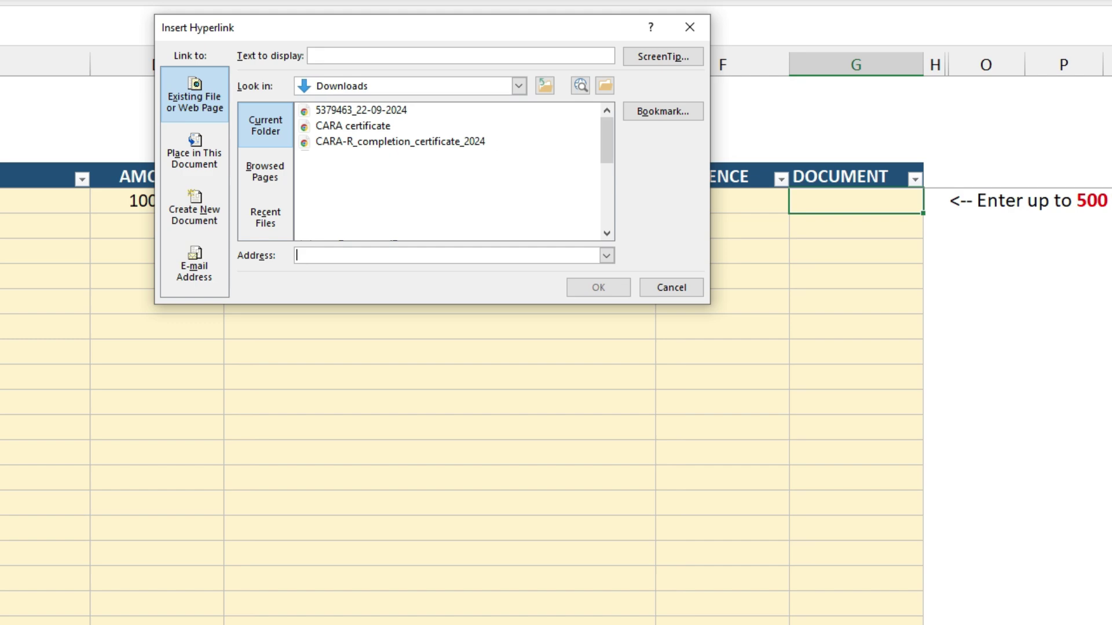
left_click(679, 287)
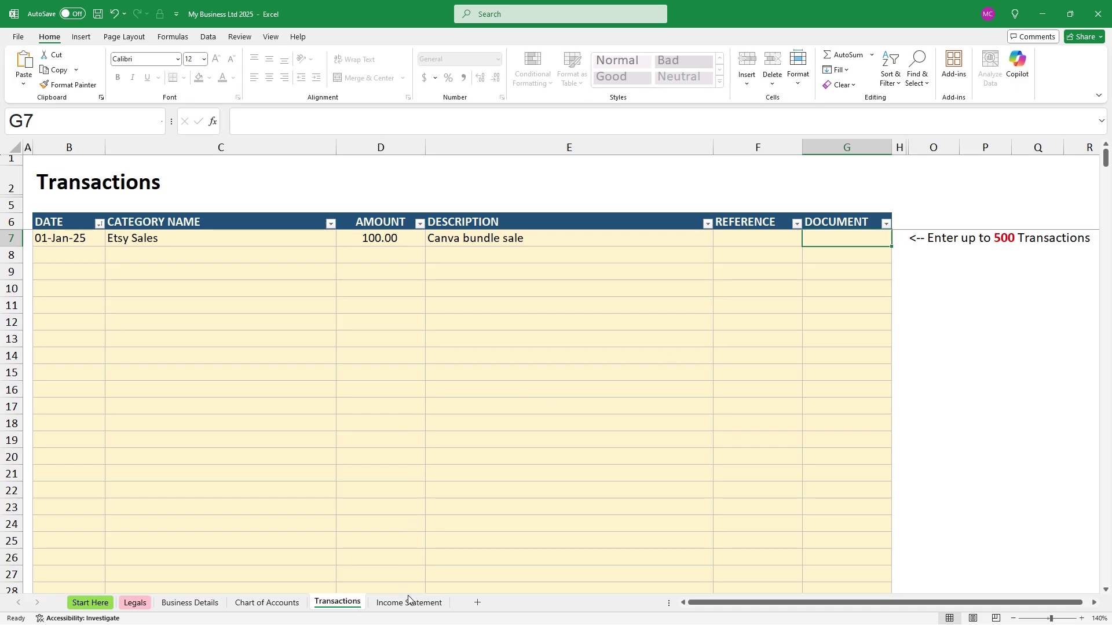
Step: Review the Income Statement down to PROFIT/(LOSS) of 100.00 at 100%
left_click(409, 604)
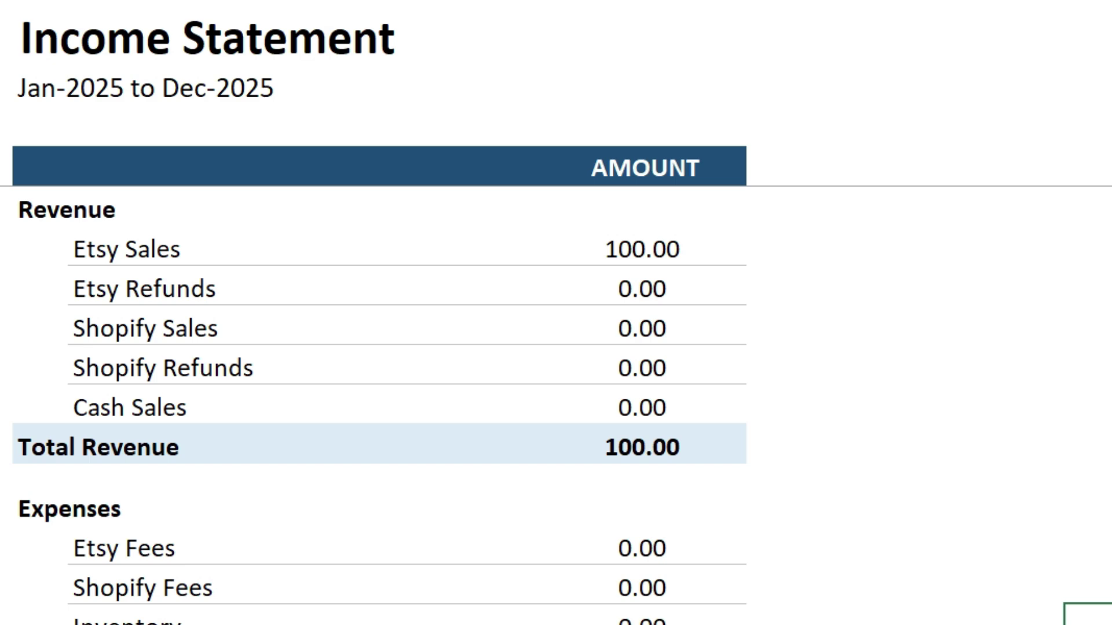
scroll(377, 405, "down", 2)
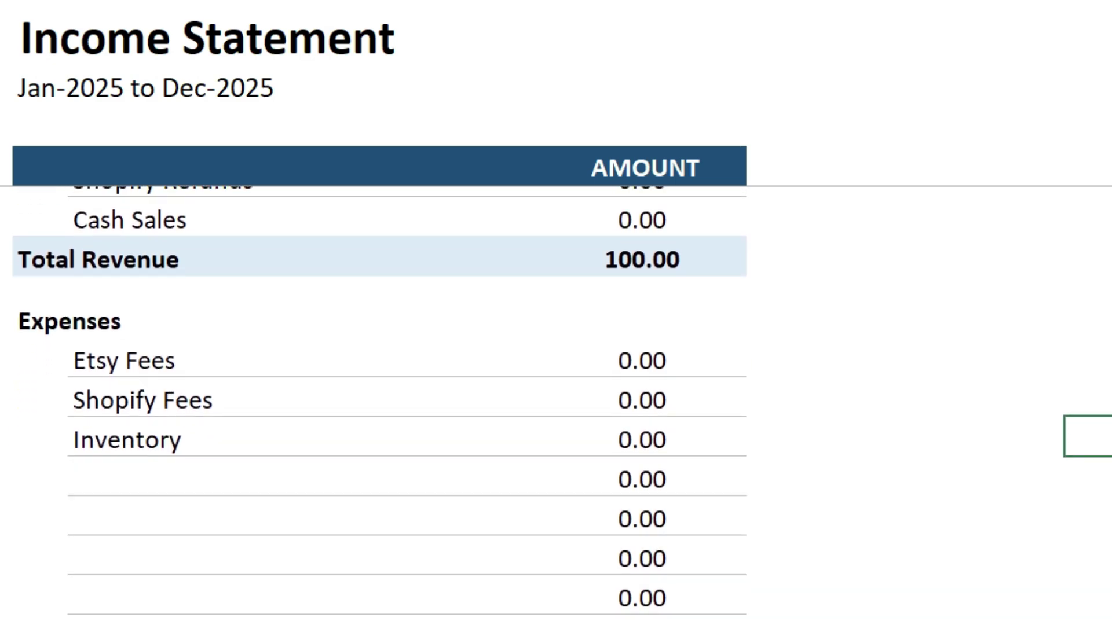
scroll(376, 405, "down", 2)
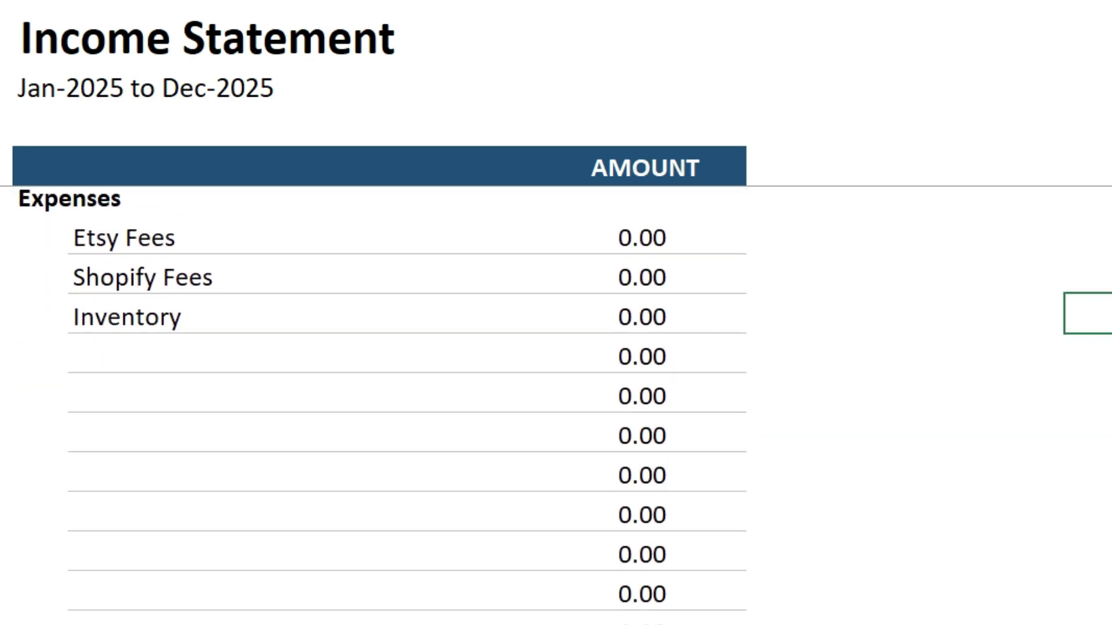
scroll(377, 405, "down", 3)
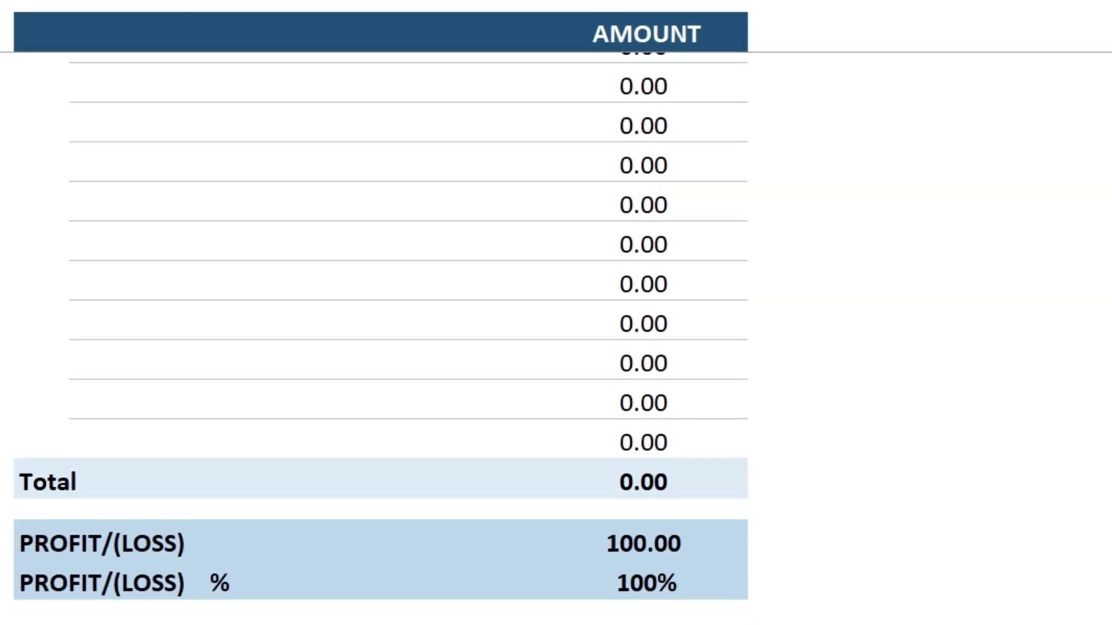
scroll(1071, 464, "up", 8)
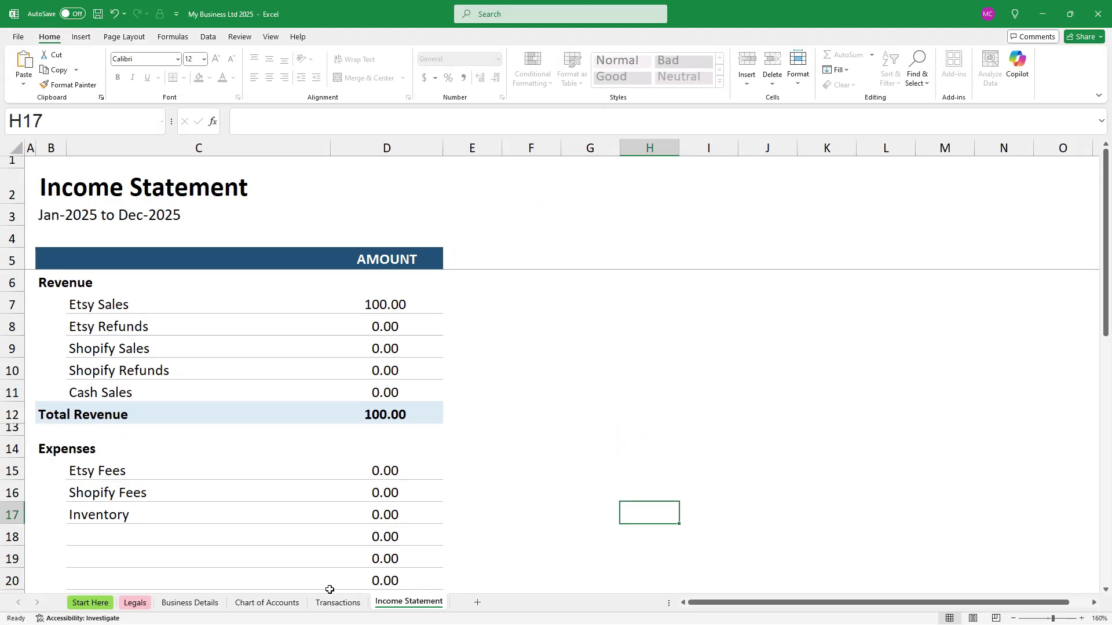
Step: Start the second transaction's date row and check the Income Statement after the refund
left_click(338, 603)
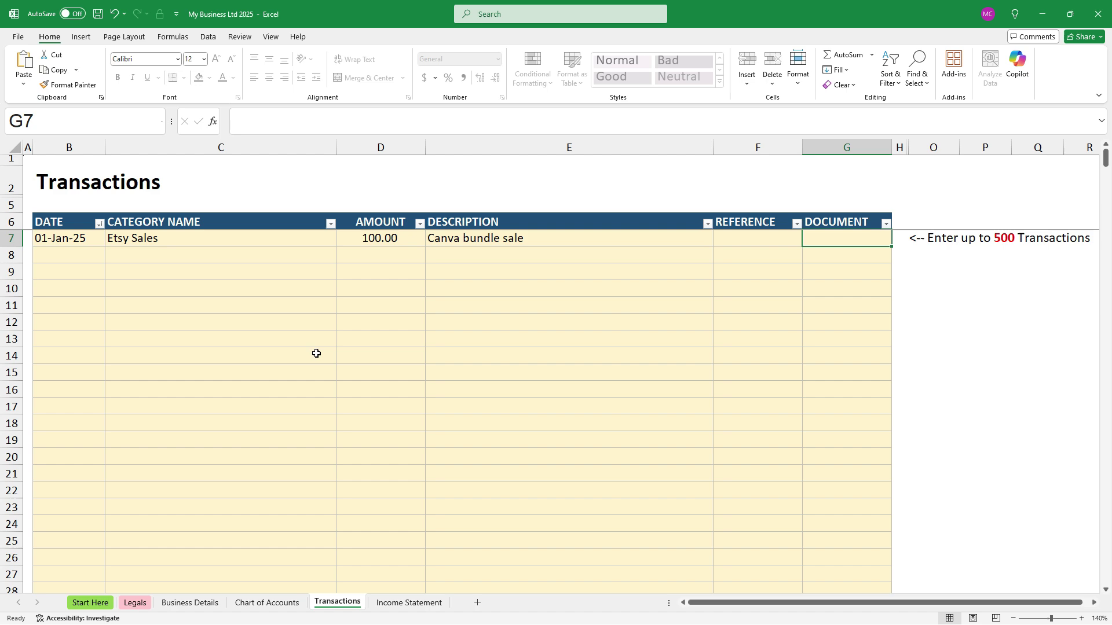
left_click(87, 250)
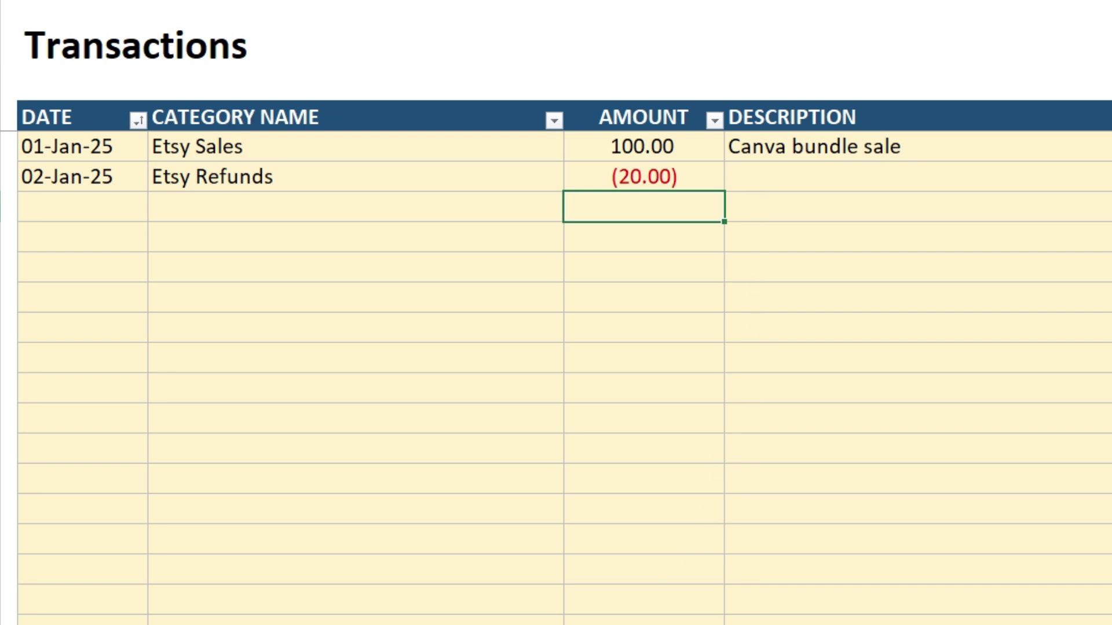
key("ctrl+Page_Down")
left_click(97, 208)
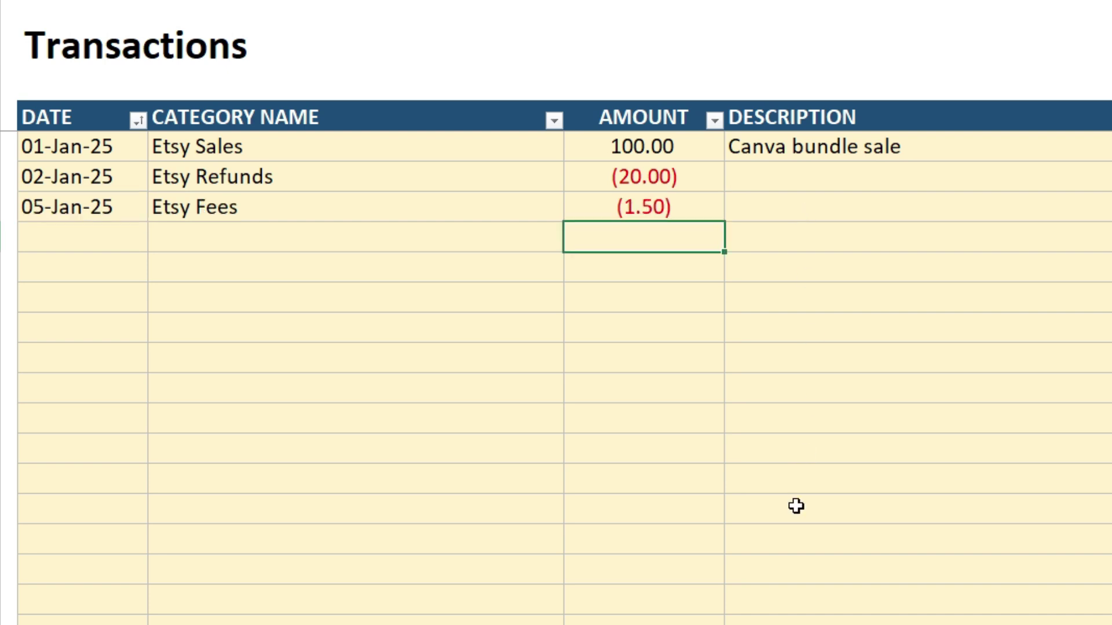
key("ctrl+Page_Down")
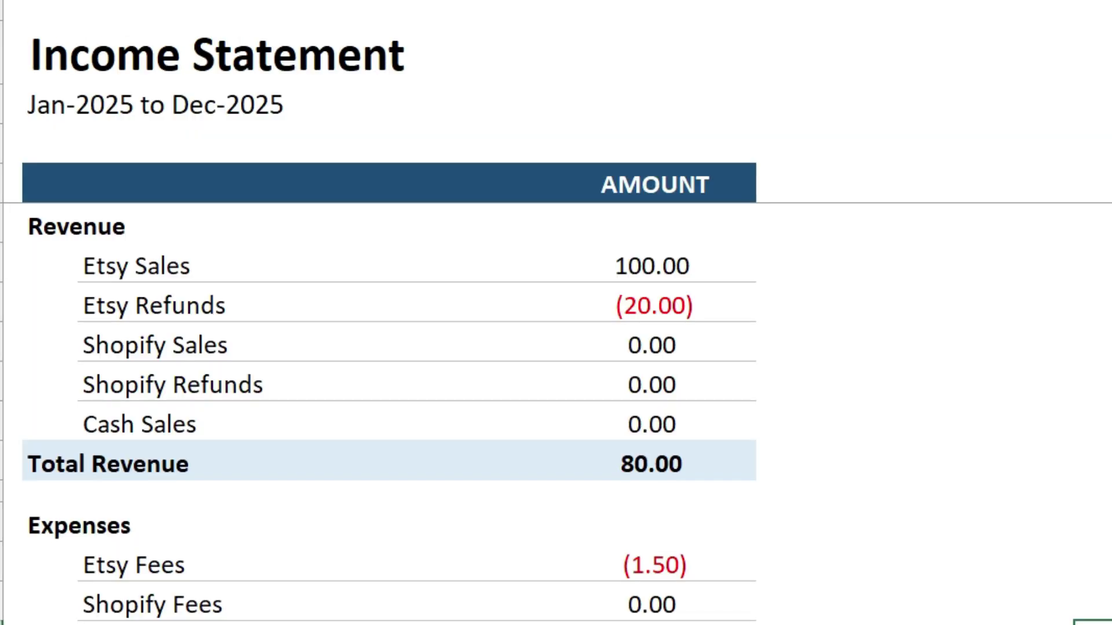
scroll(555, 405, "down", 3)
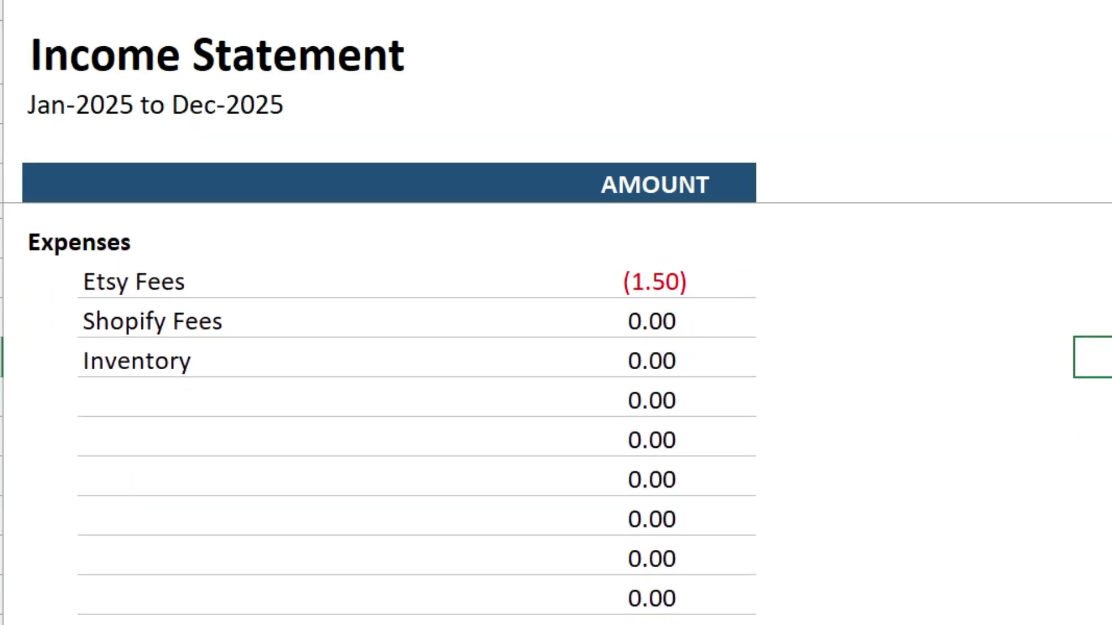
scroll(556, 405, "up", 3)
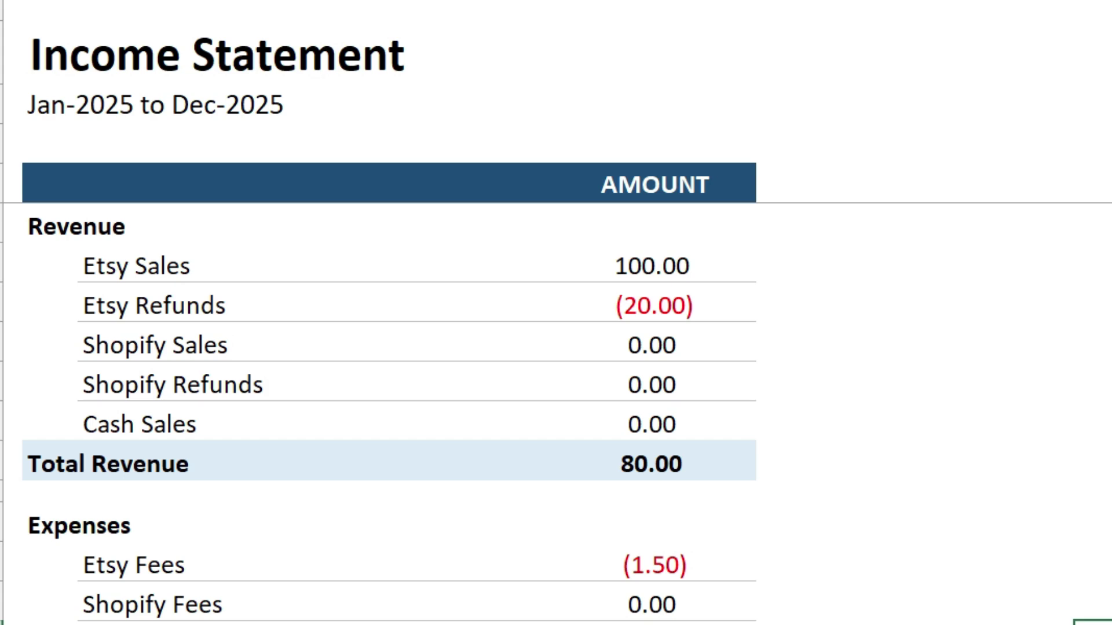
scroll(556, 406, "down", 5)
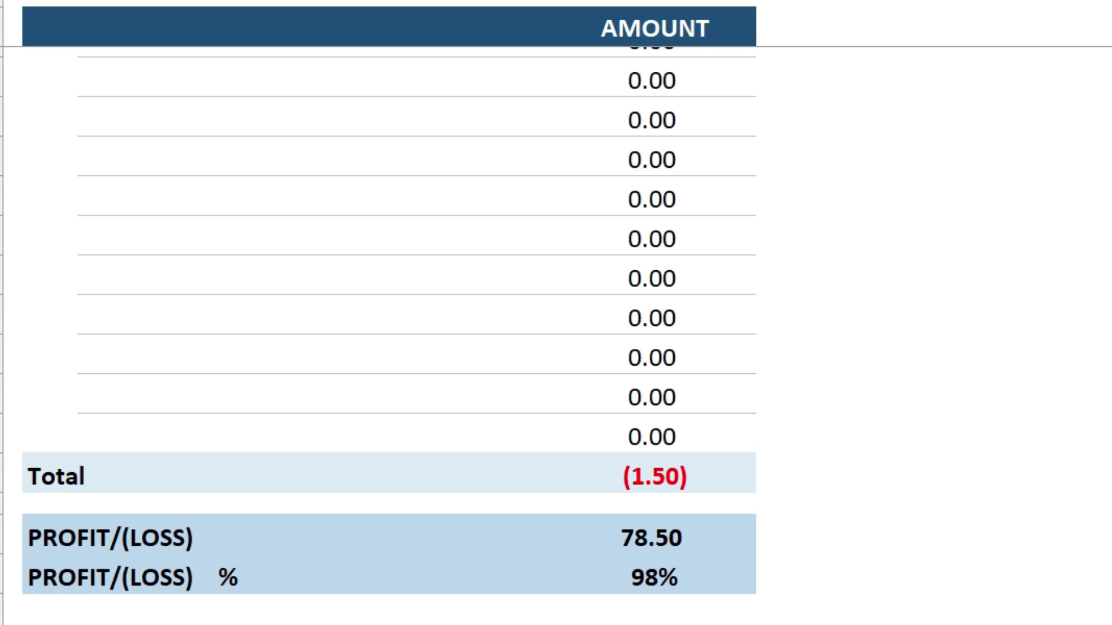
scroll(550, 556, "up", 5)
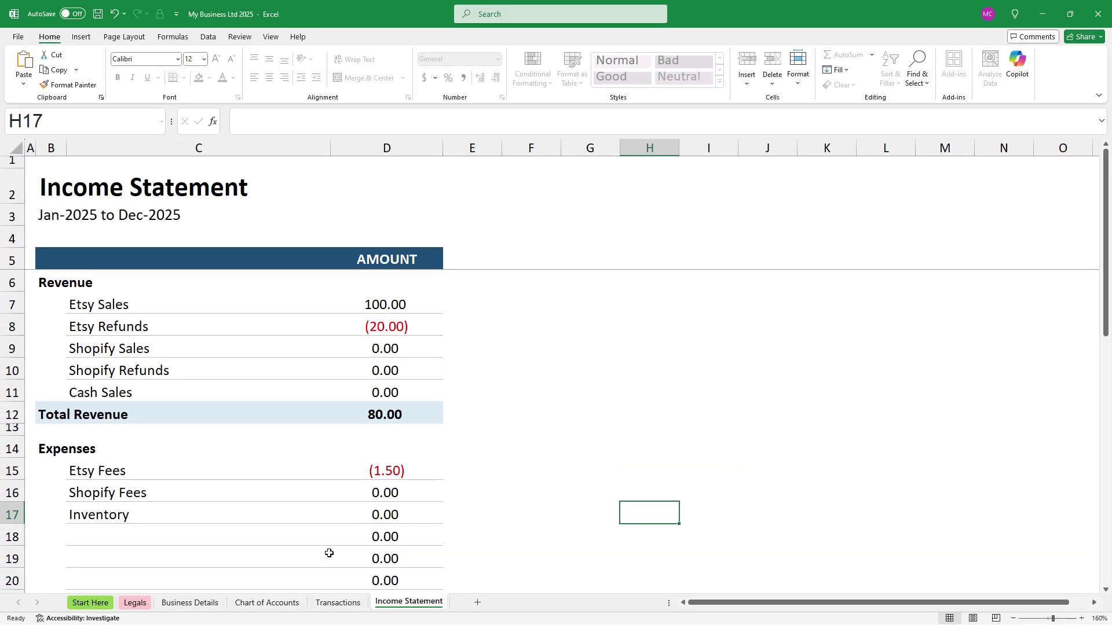
left_click(327, 605)
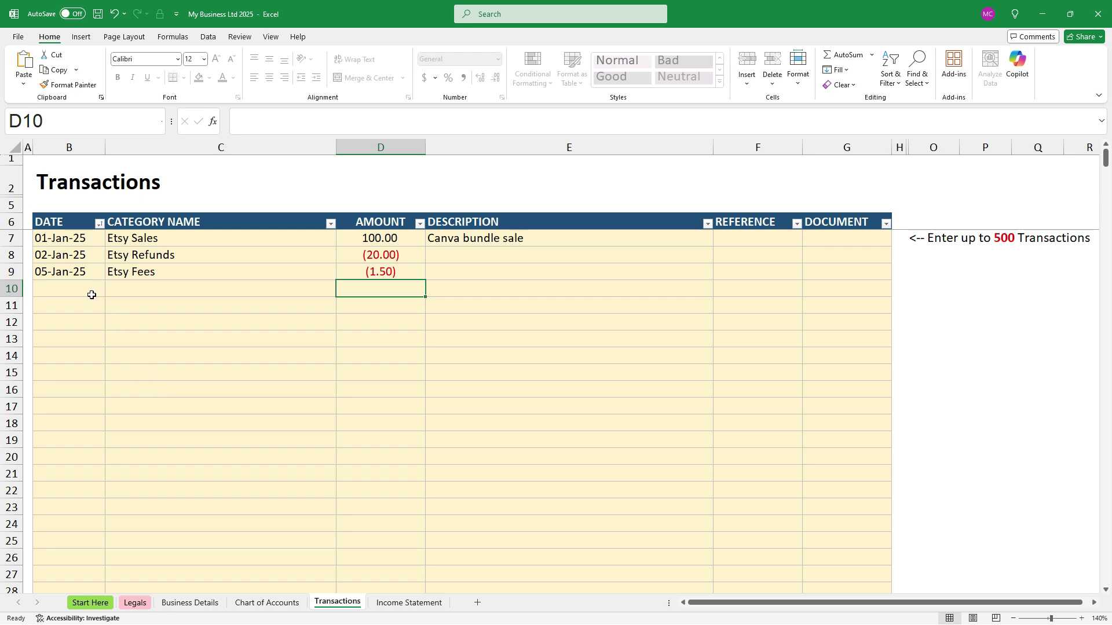
left_click(199, 605)
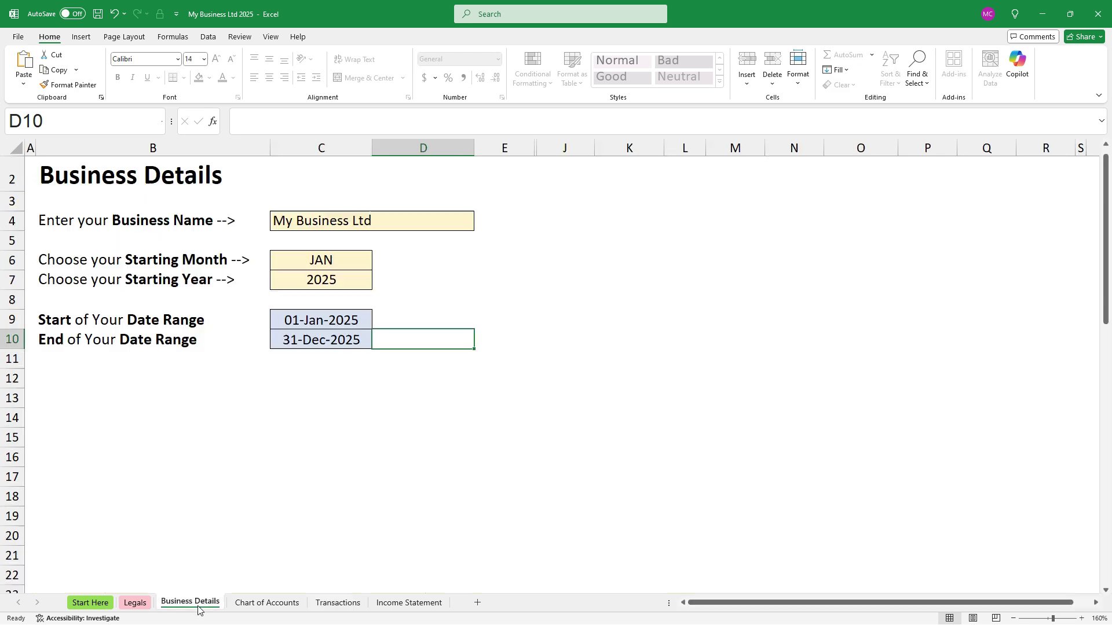
left_click(342, 607)
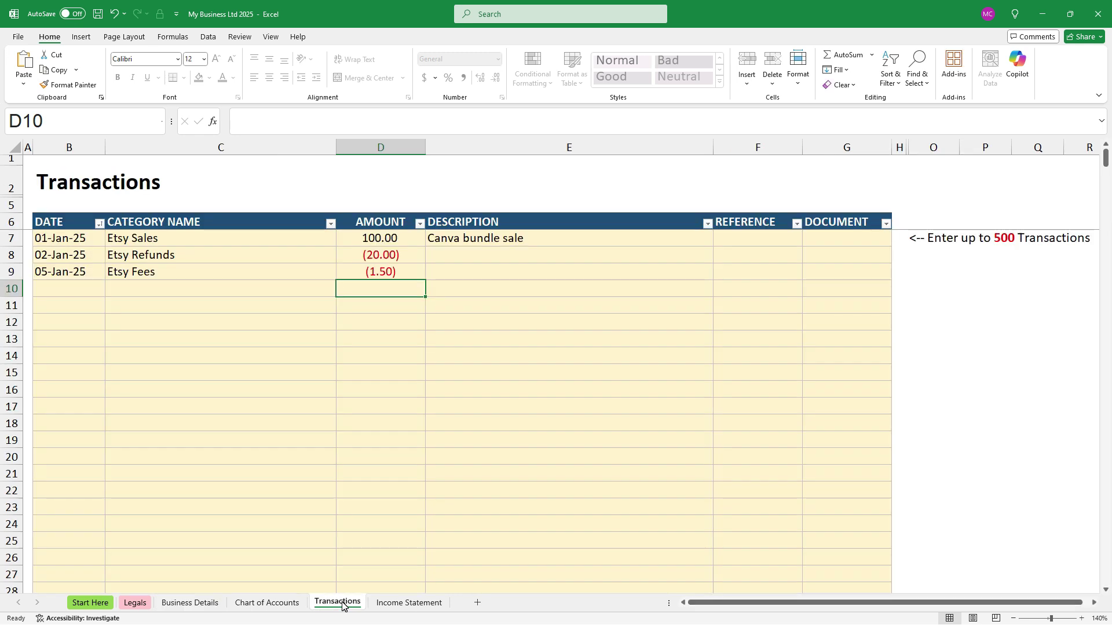
left_click(392, 605)
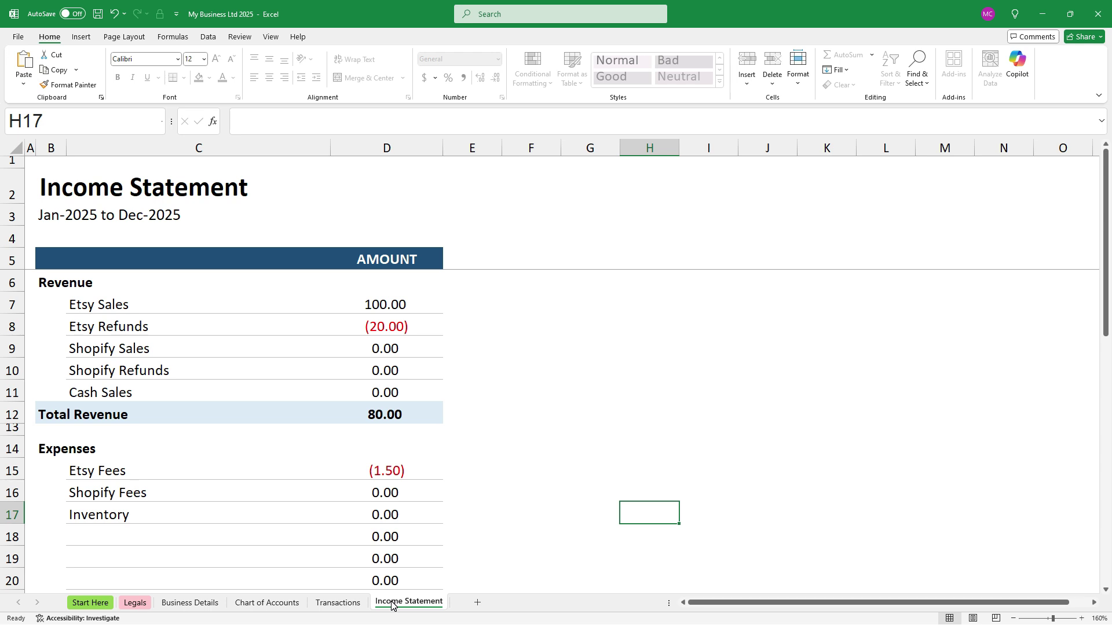
left_click(340, 605)
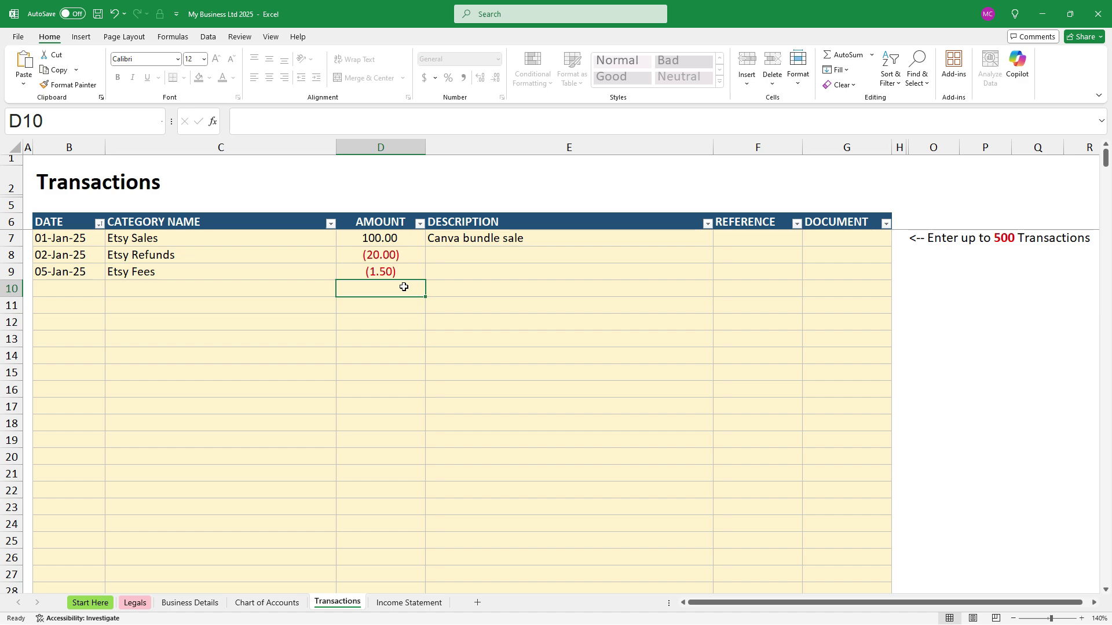
Step: Fill row 10 with amount 10.00, date 06-Jan-25 and category Shopify Sales
type("10")
key("Return")
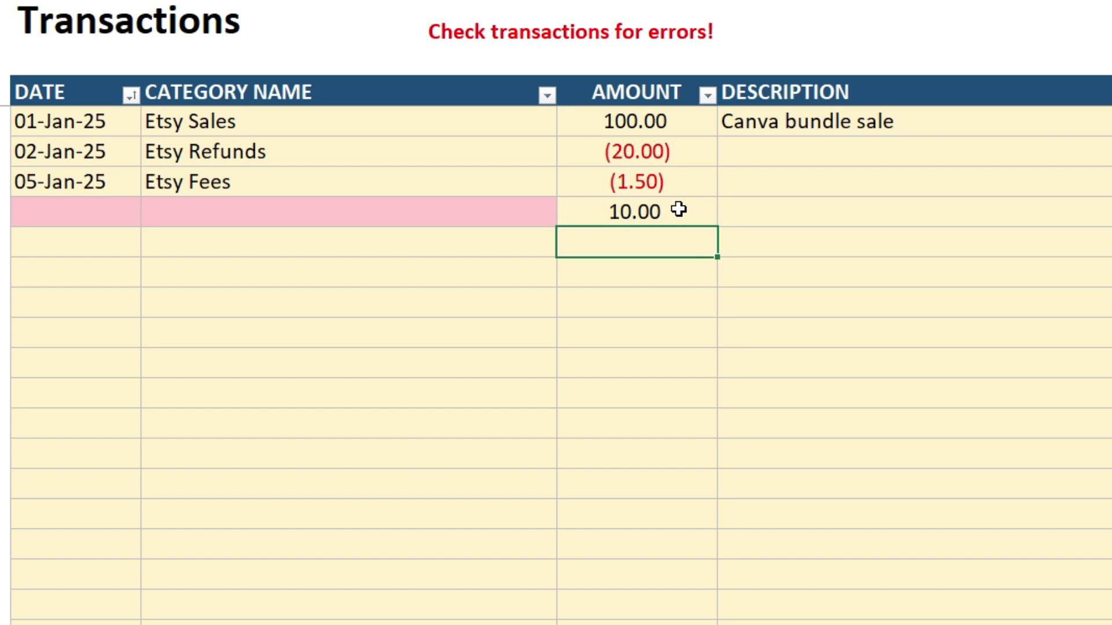
left_click(679, 210)
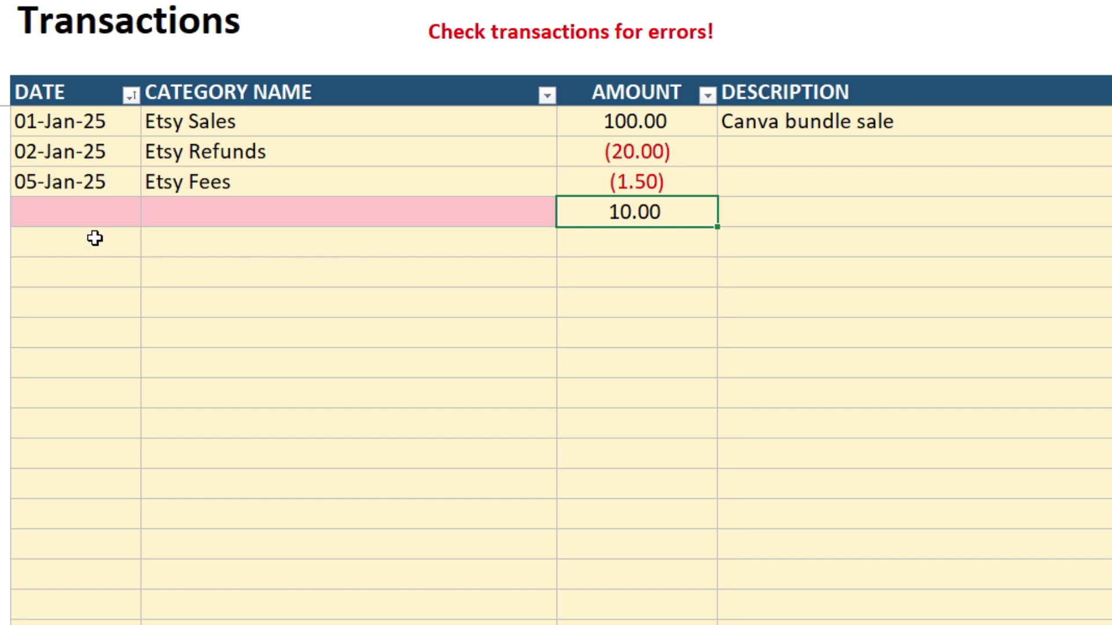
left_click(83, 210)
type("6-1-")
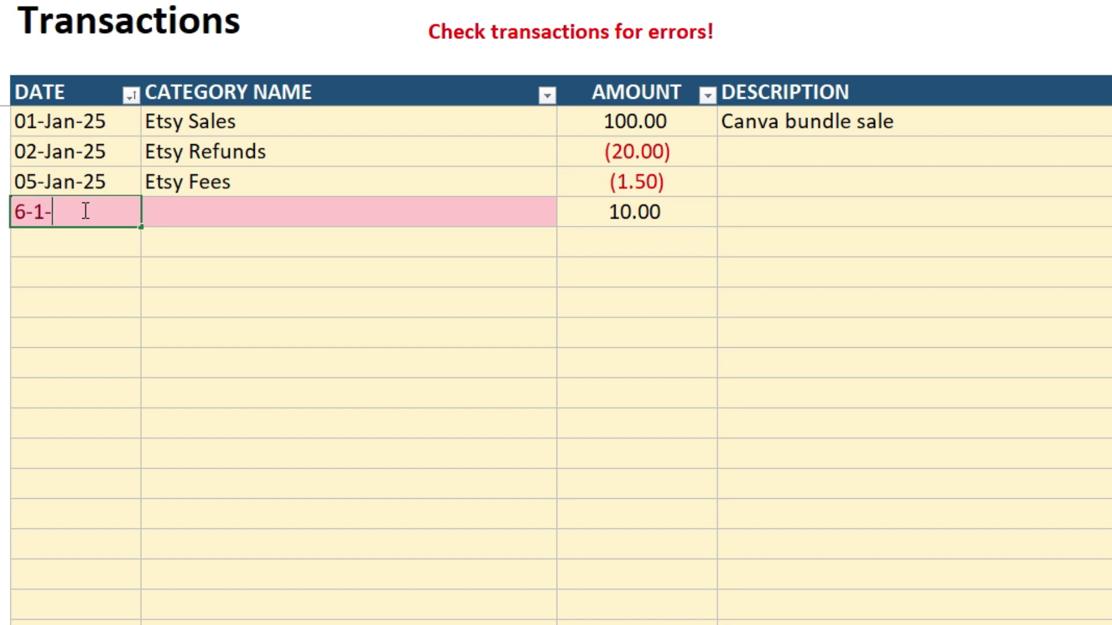
key("Return")
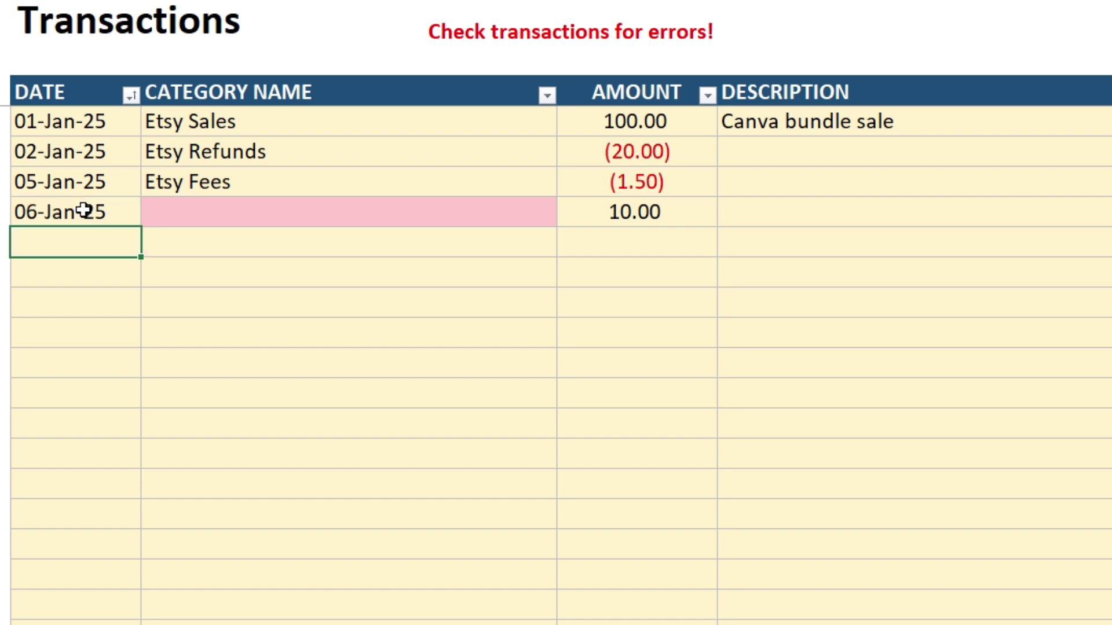
left_click(500, 215)
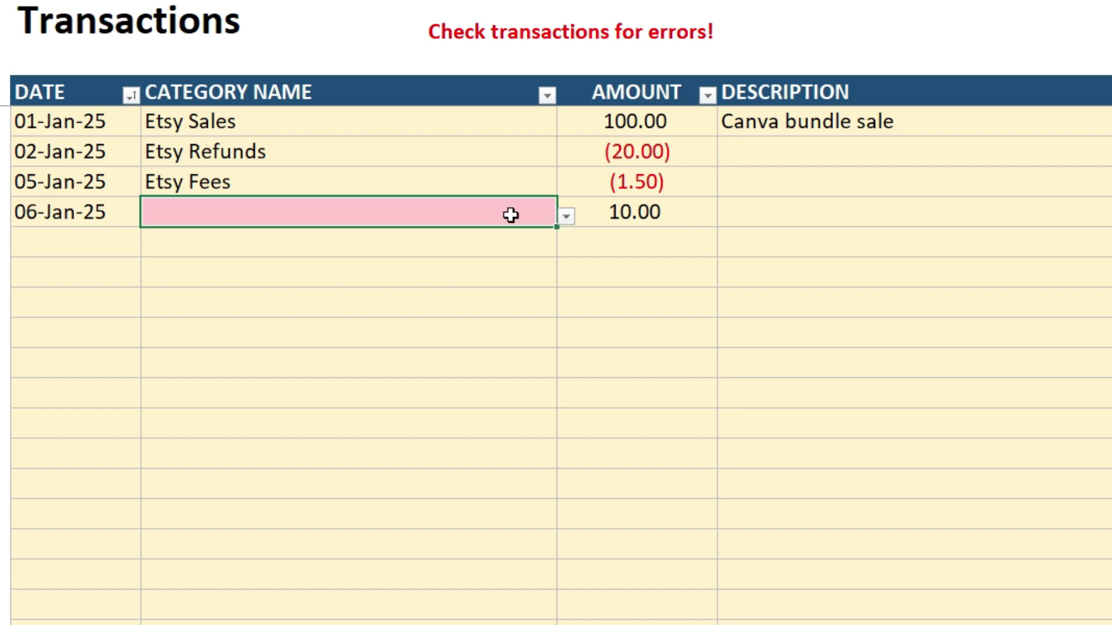
left_click(567, 217)
left_click(393, 282)
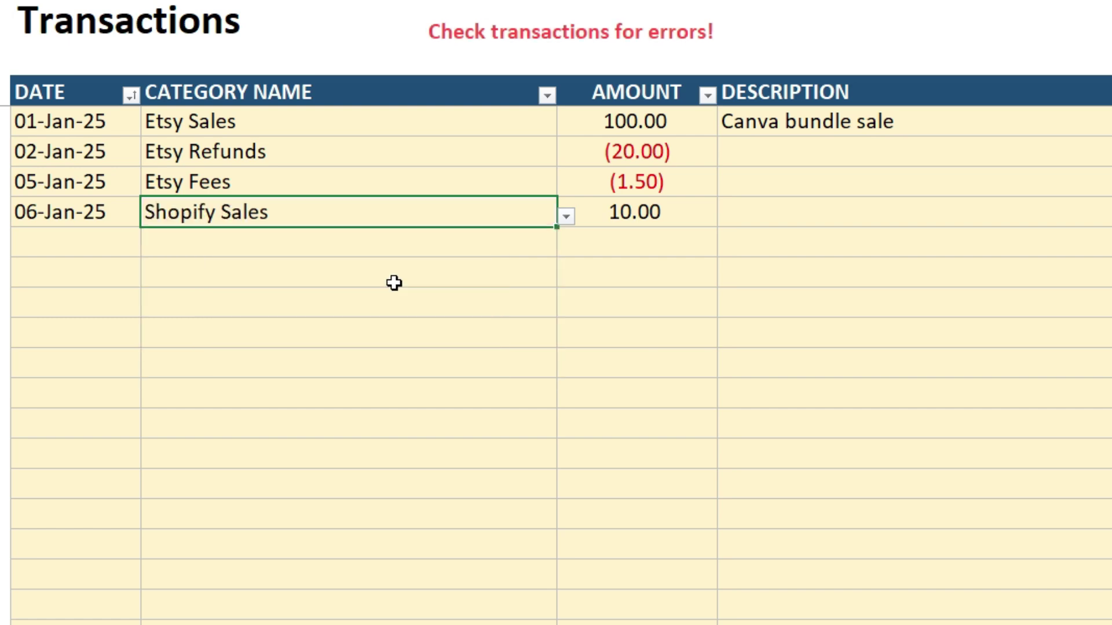
left_click(487, 278)
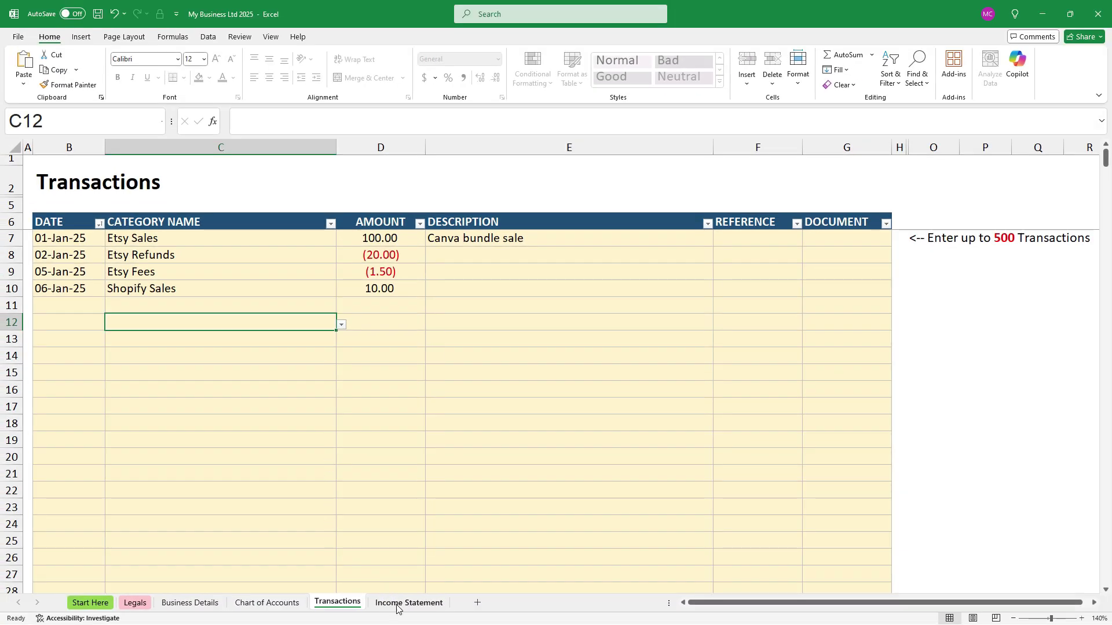
left_click(397, 606)
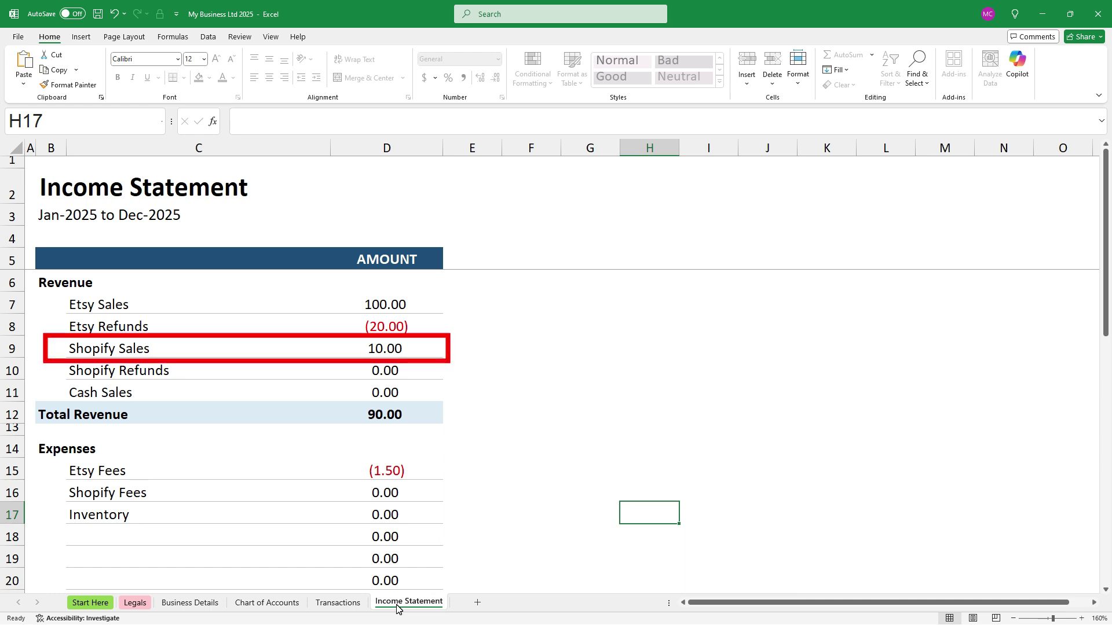
left_click(339, 603)
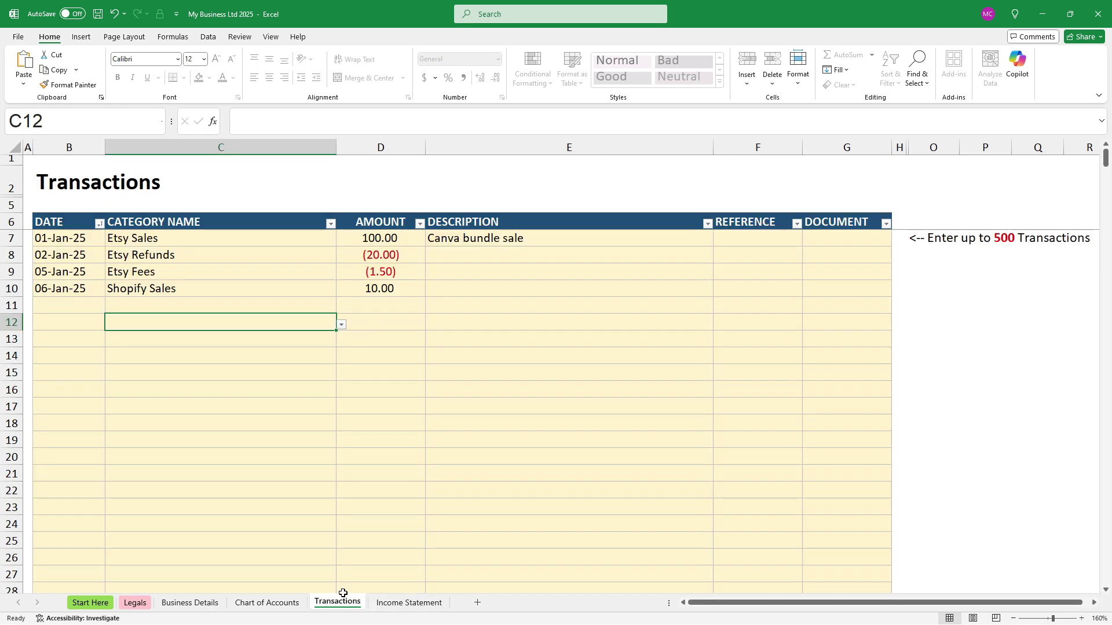
left_click(283, 289)
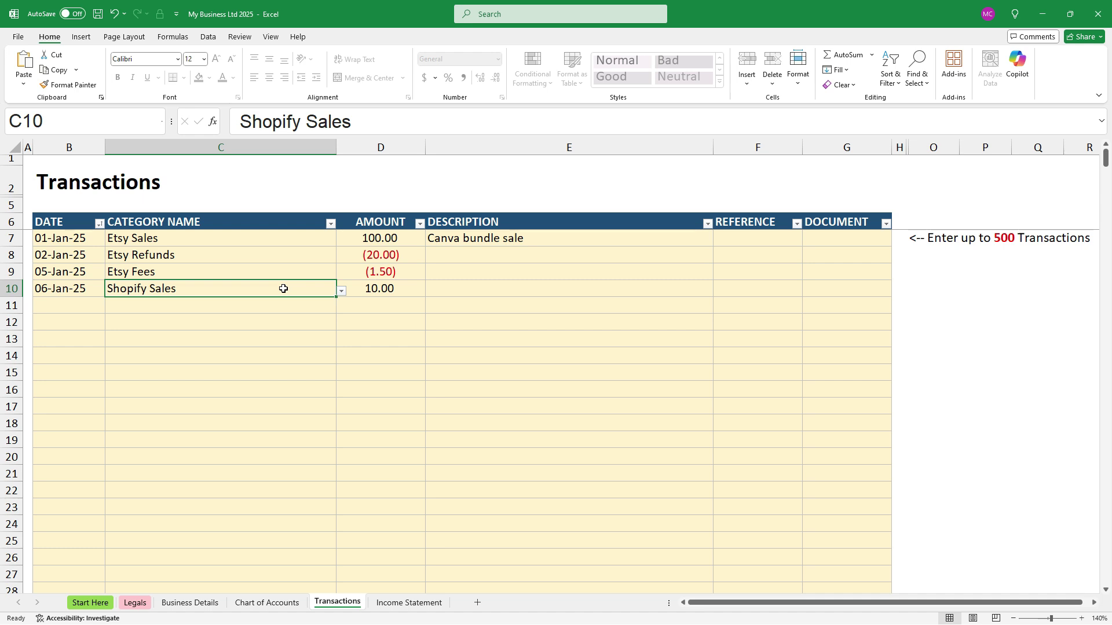
key("Delete")
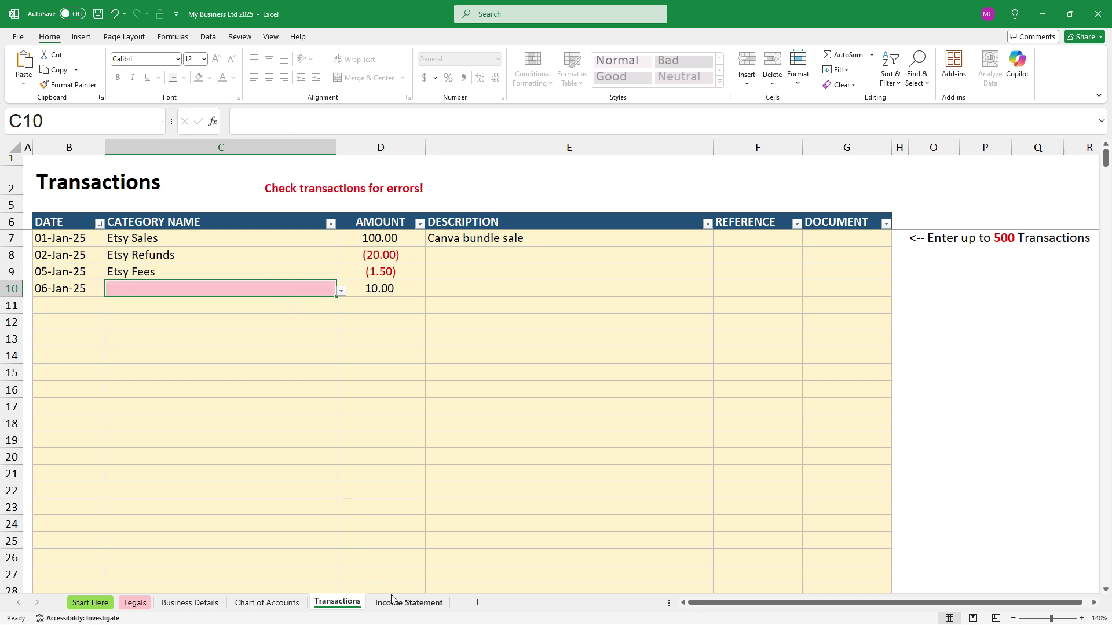
left_click(392, 602)
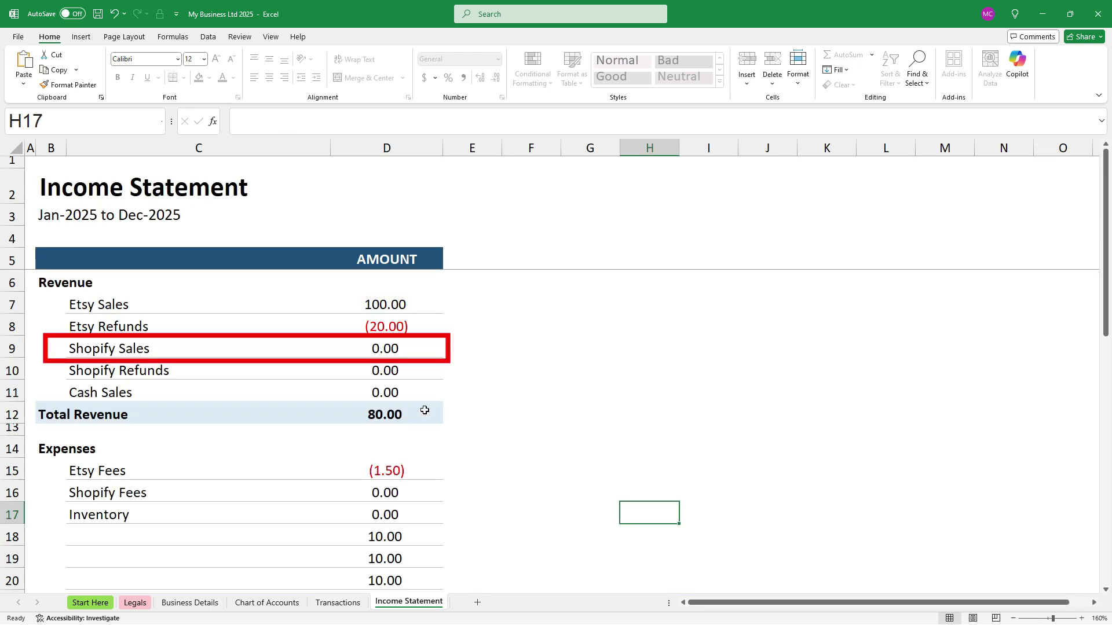
left_click(337, 603)
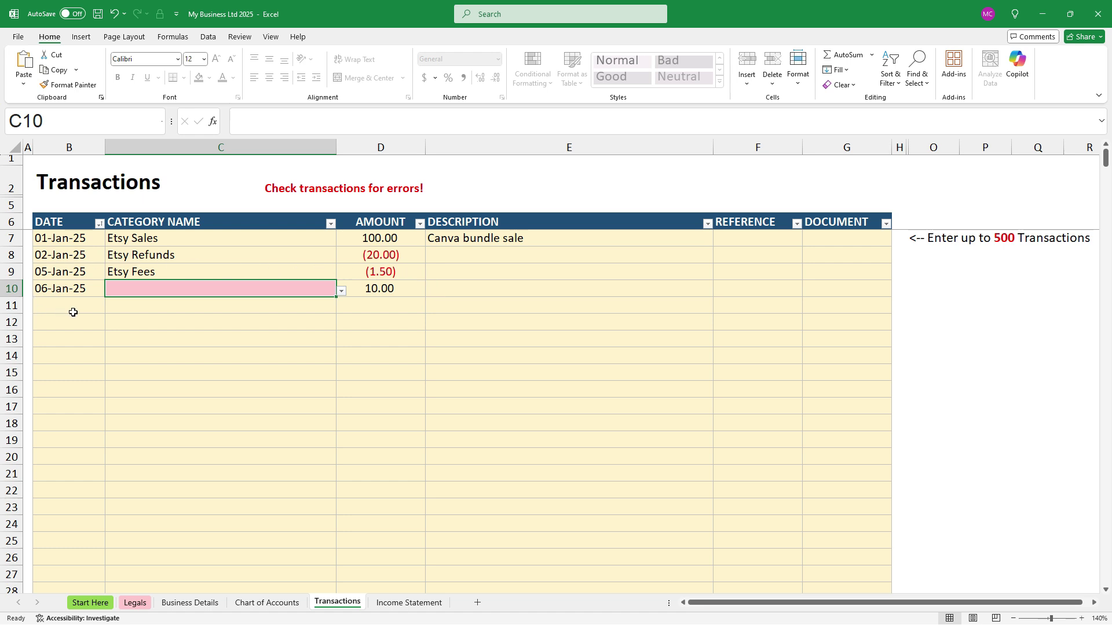
left_click(342, 292)
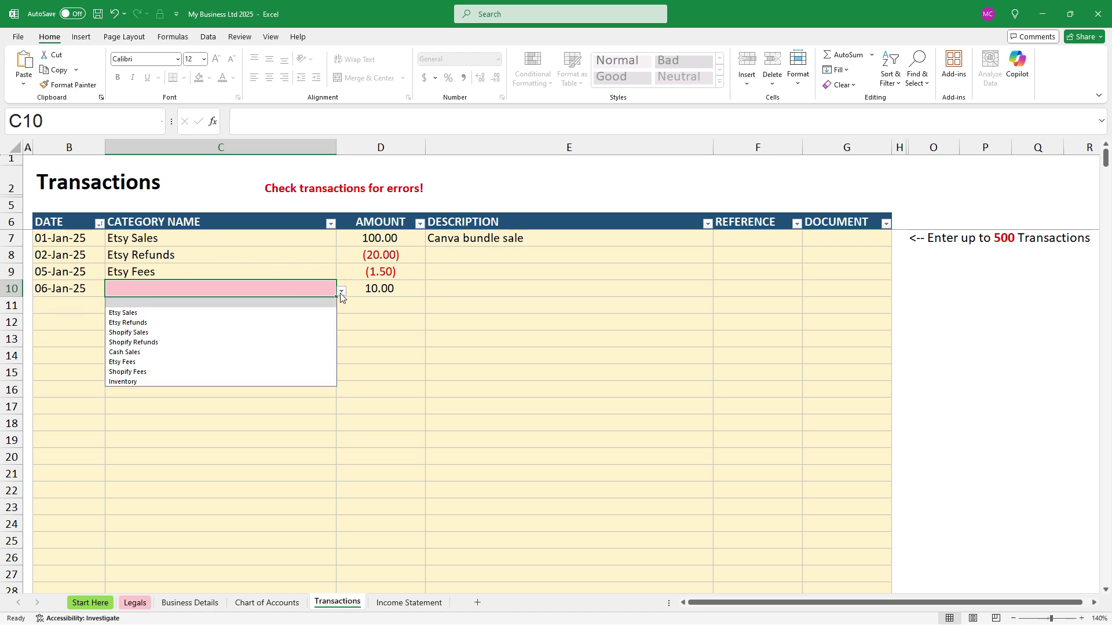
left_click(231, 332)
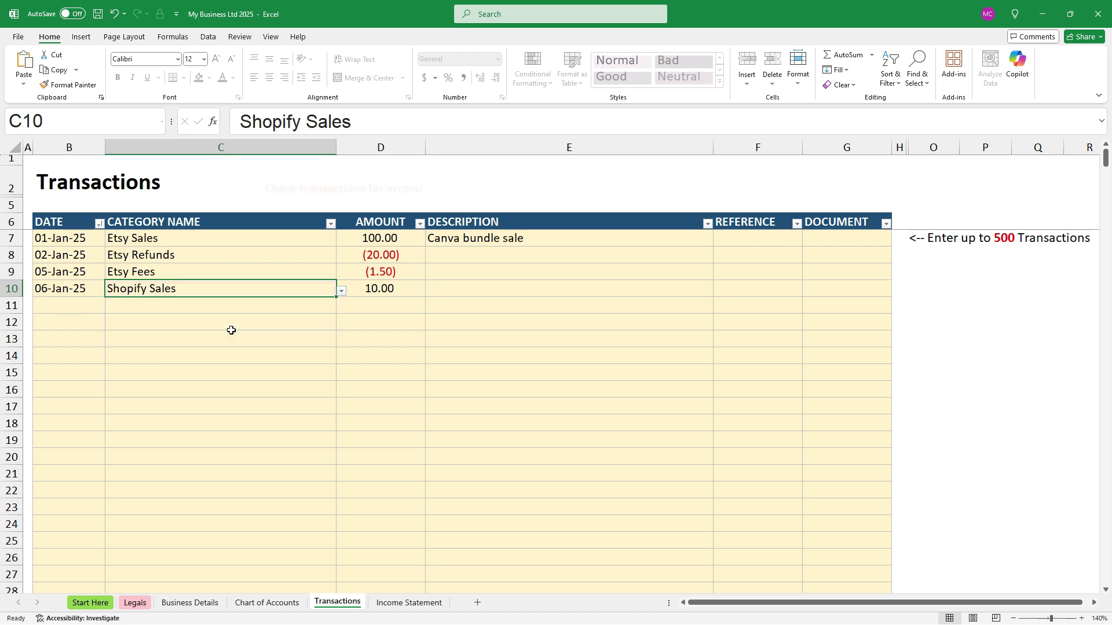
left_click(85, 323)
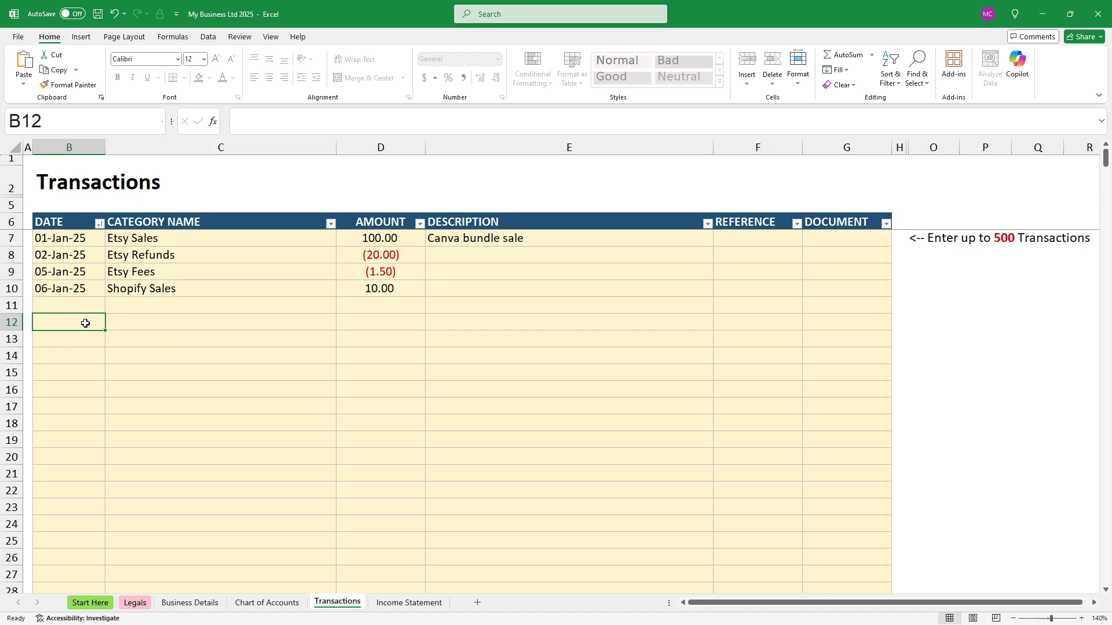
Step: Enter row 12 as 03-Jan-25, Shopify Sales, amount 15.00
type("3-1")
left_click(159, 315)
type("Sho")
left_click(382, 325)
type("15")
key("Return")
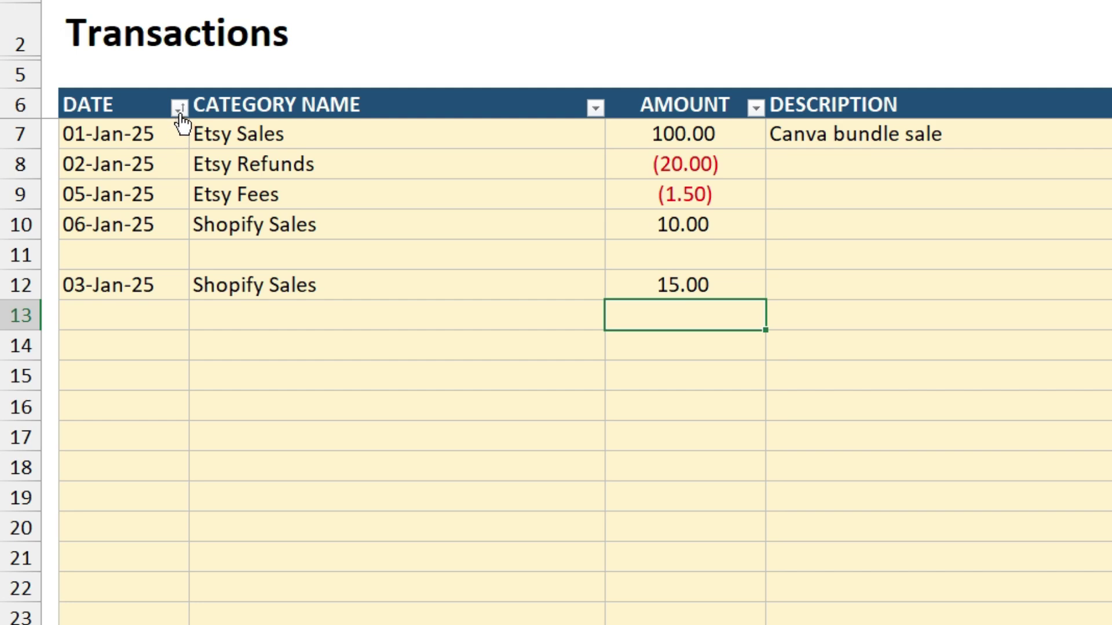
Step: Sort the transactions by DATE, ending with oldest to newest order
left_click(179, 109)
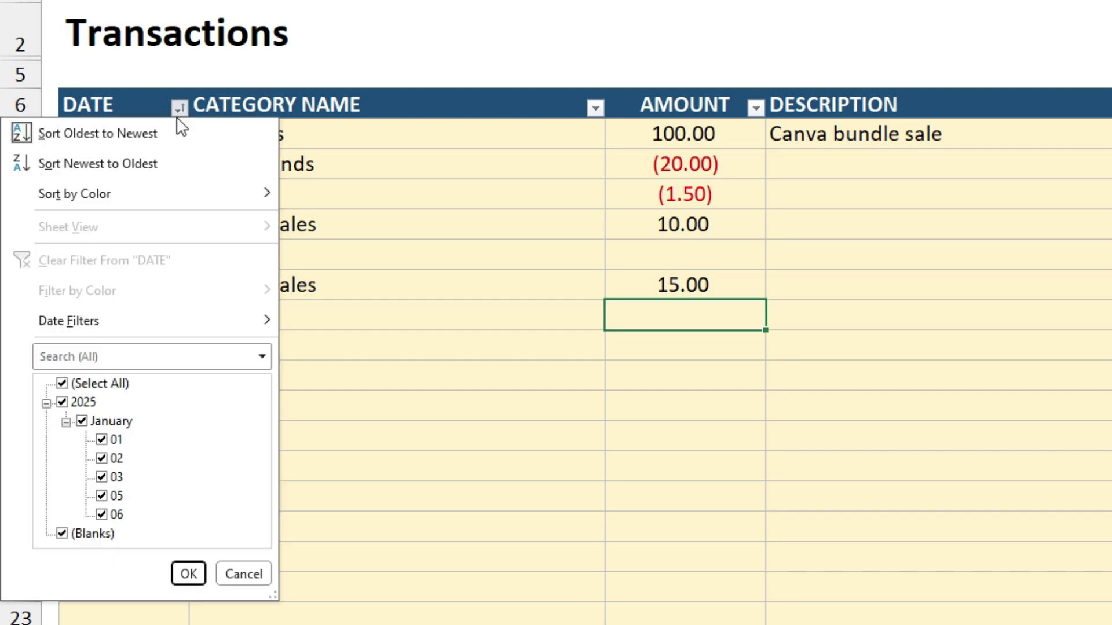
left_click(175, 146)
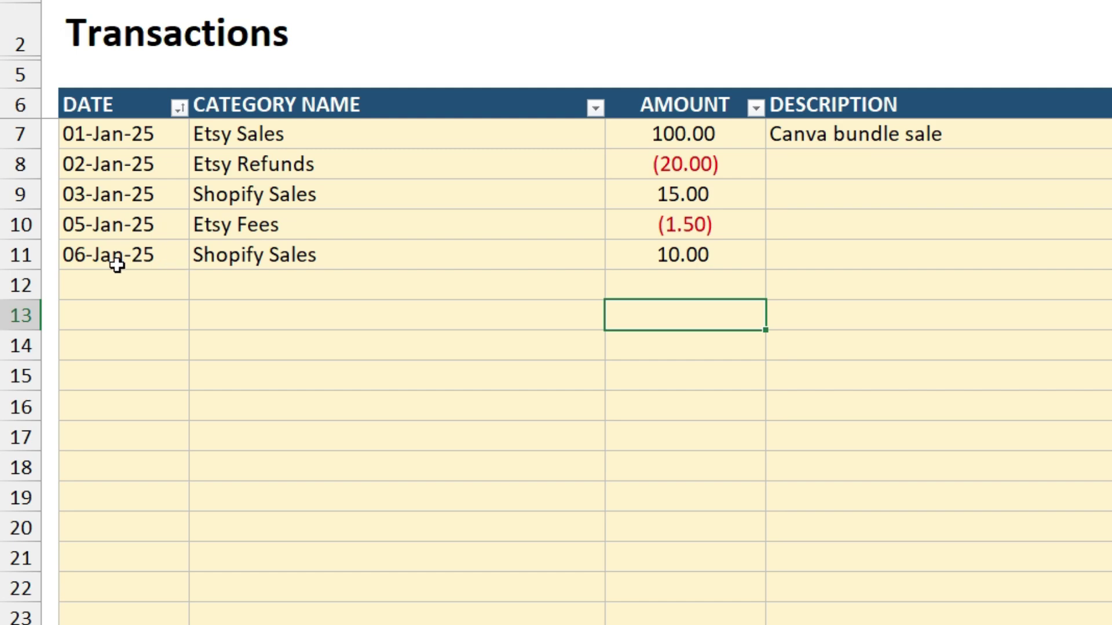
left_click(179, 109)
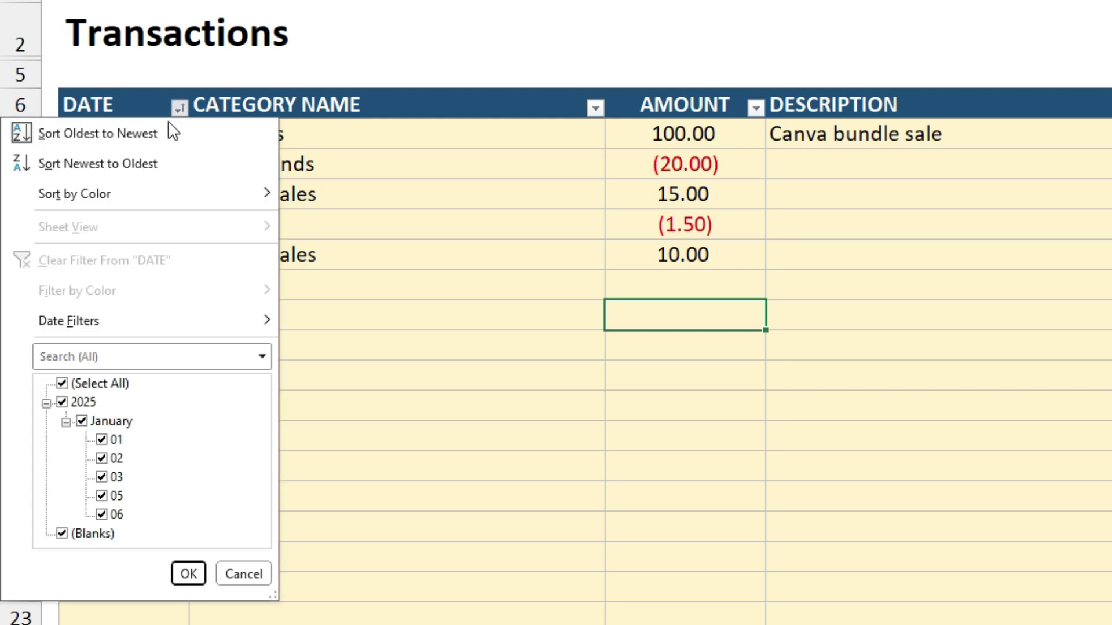
left_click(98, 164)
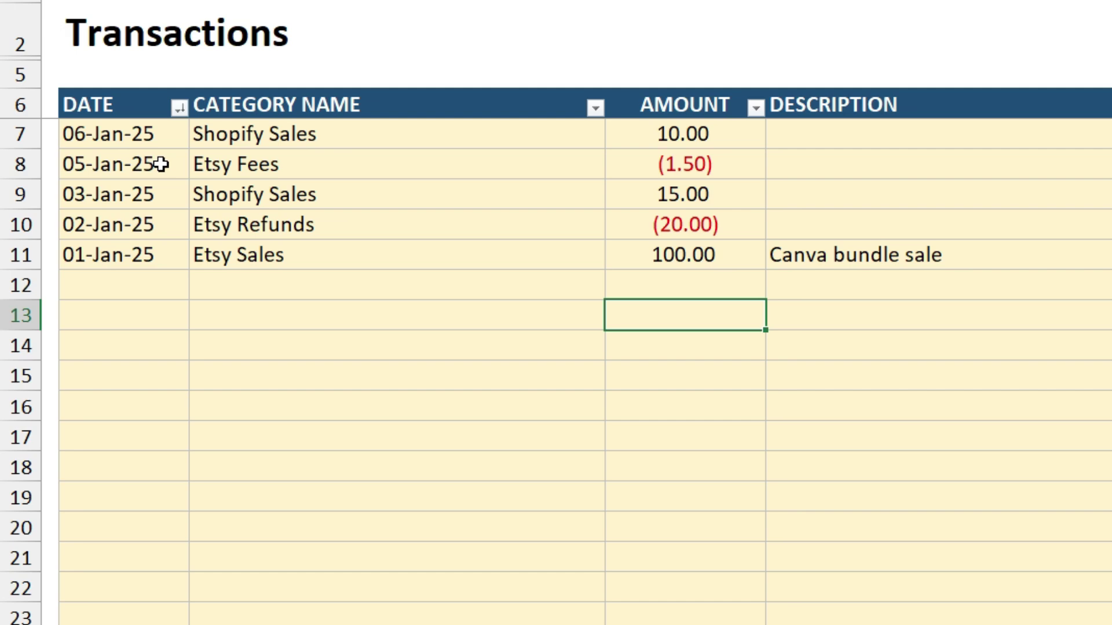
left_click(180, 109)
left_click(172, 137)
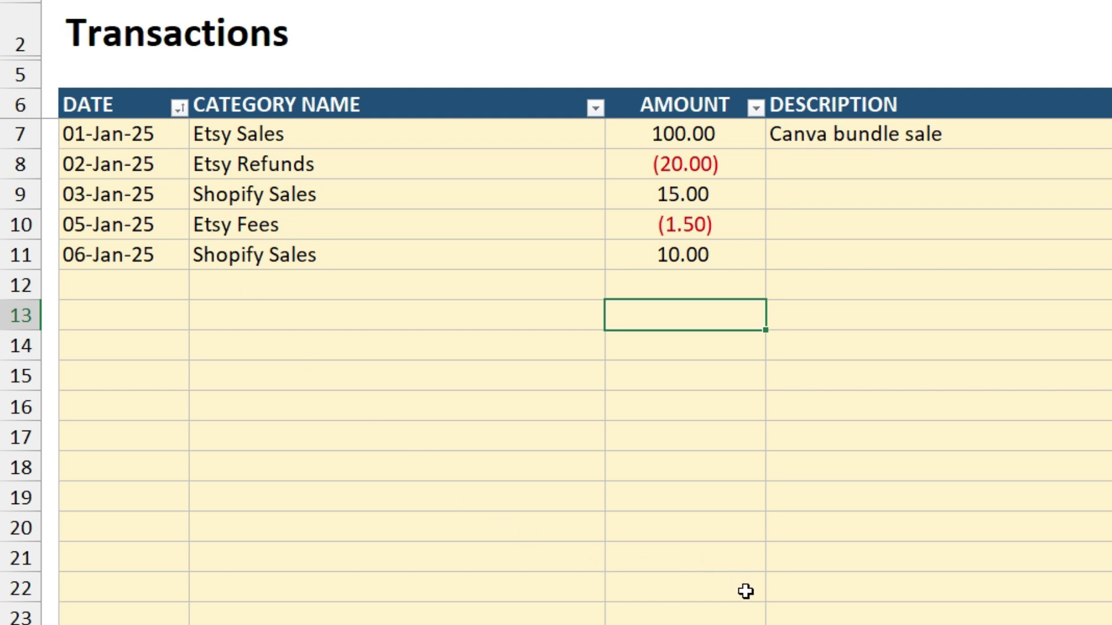
Step: Switch to the Income Statement sheet and scroll down through the expense rows
key("ctrl+Page_Down")
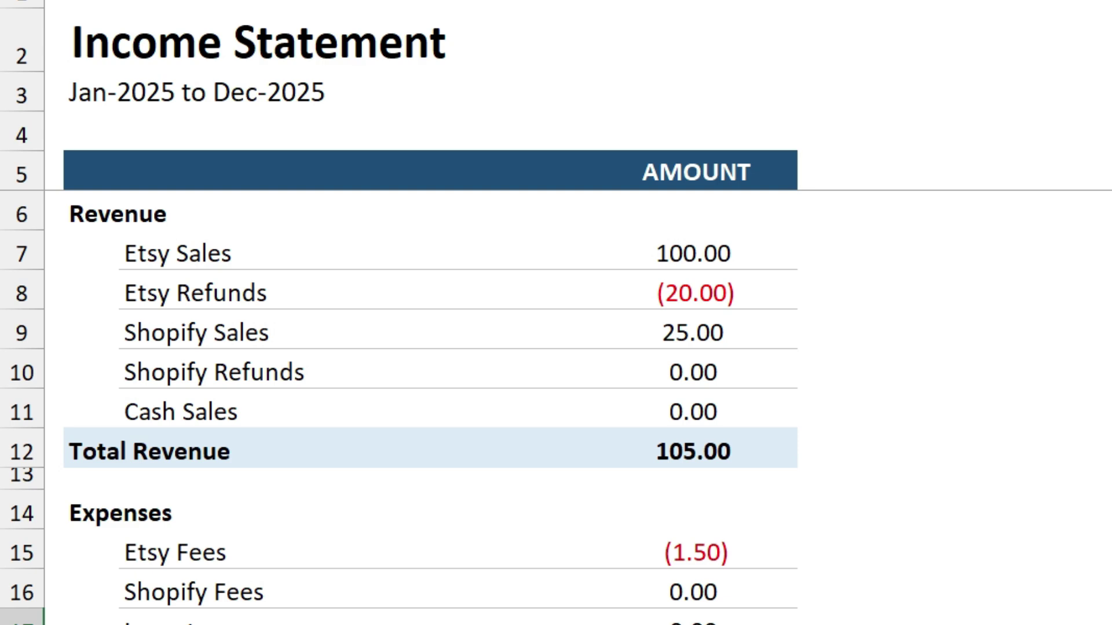
scroll(428, 405, "down", 5)
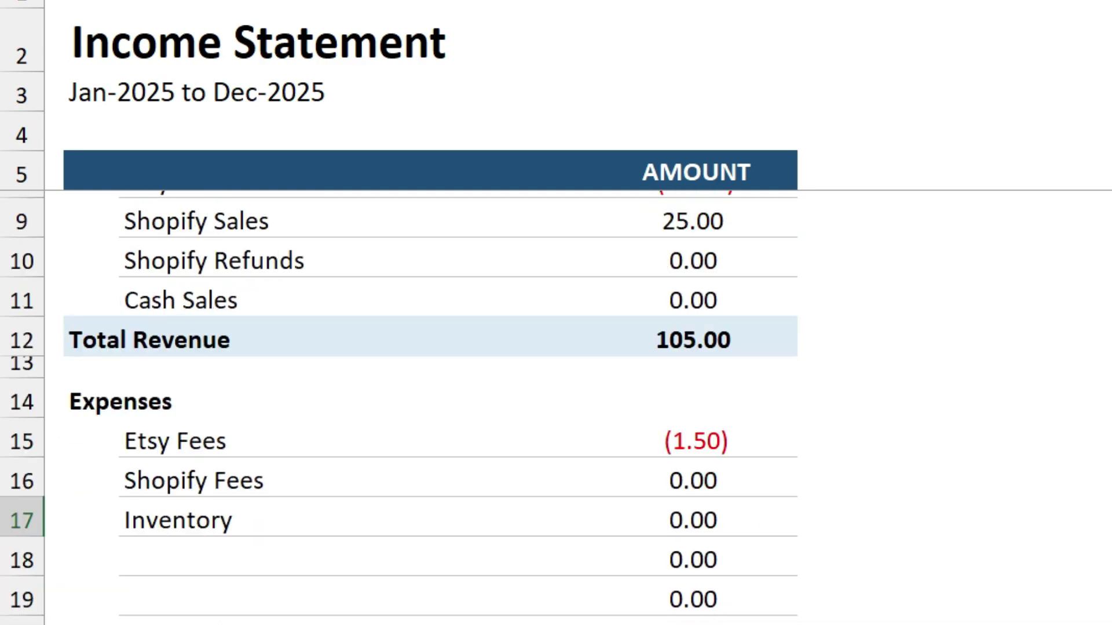
scroll(429, 406, "down", 2)
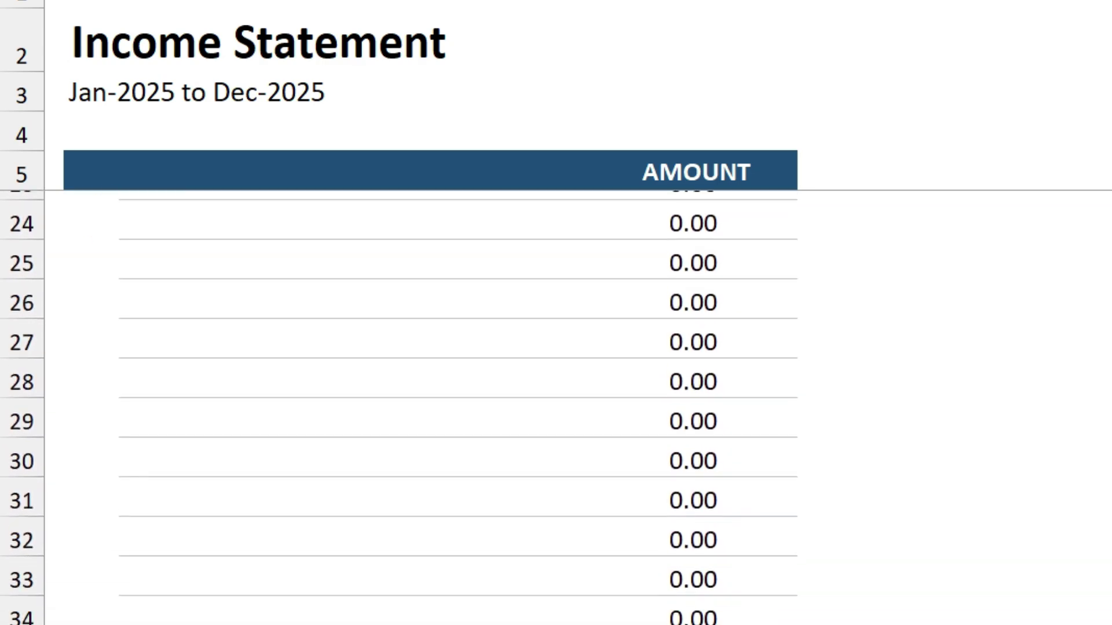